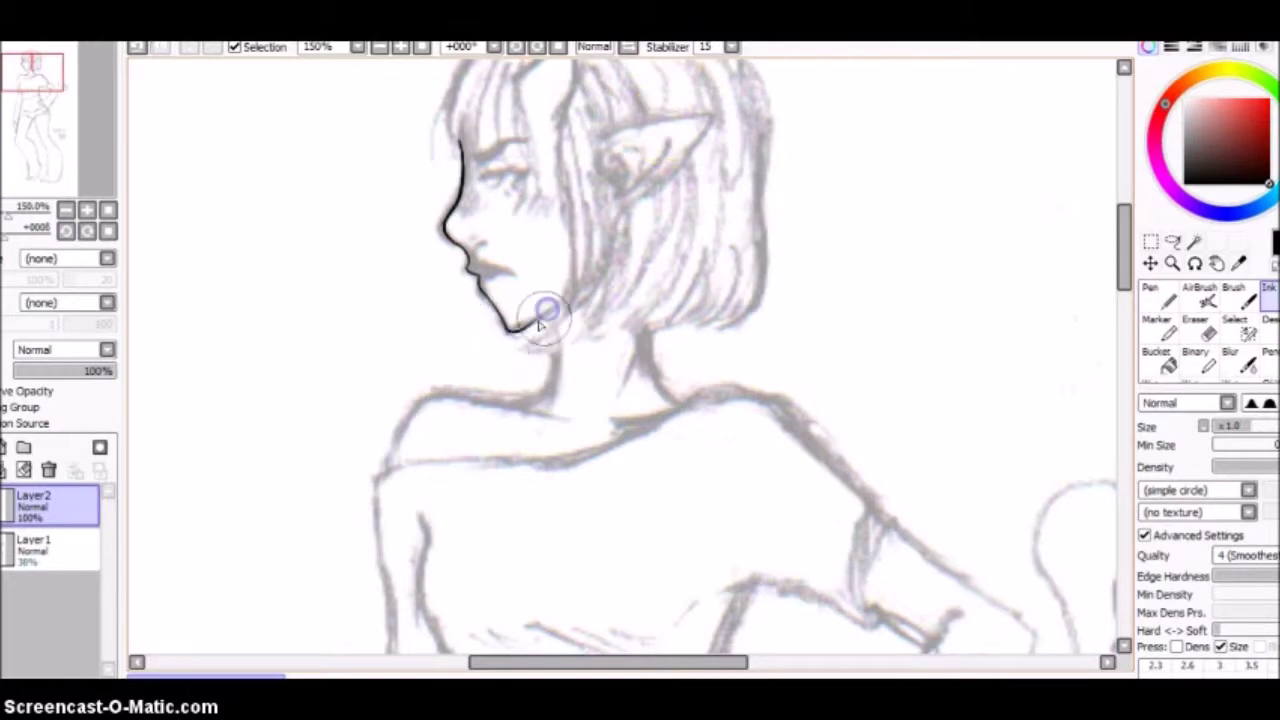
Ink the eye over the sketch with a thick upper lash line, lower lid and iris
scroll(171, 194, up, 2)
scroll(300, 175, up, 3)
mouse_move(365, 160)
mouse_down()
mouse_move(440, 137)
mouse_move(409, 145)
mouse_move(442, 151)
mouse_move(393, 198)
mouse_move(430, 143)
mouse_up()
key(ctrl+z)
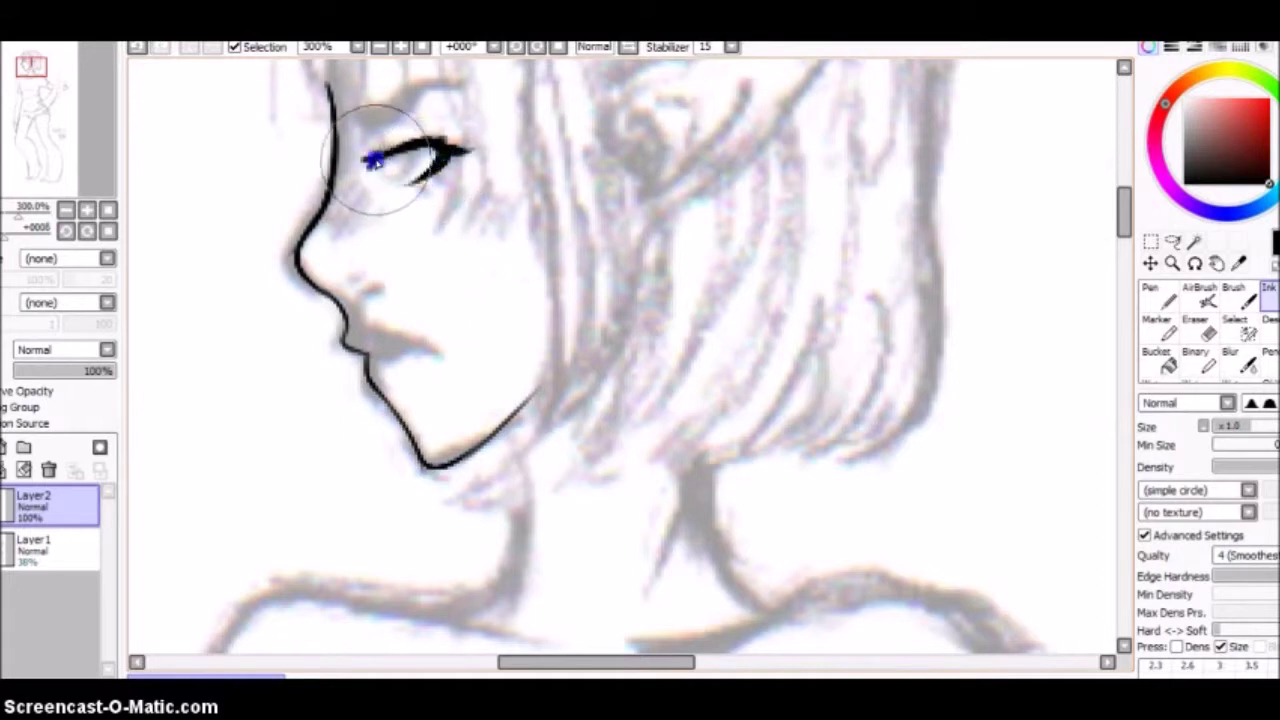
drag(415, 148, 403, 180)
Ink the nostril and lips, and add short blush strokes beside the nose bridge
drag(360, 295, 382, 288)
drag(423, 343, 424, 348)
drag(370, 385, 363, 371)
drag(352, 200, 342, 232)
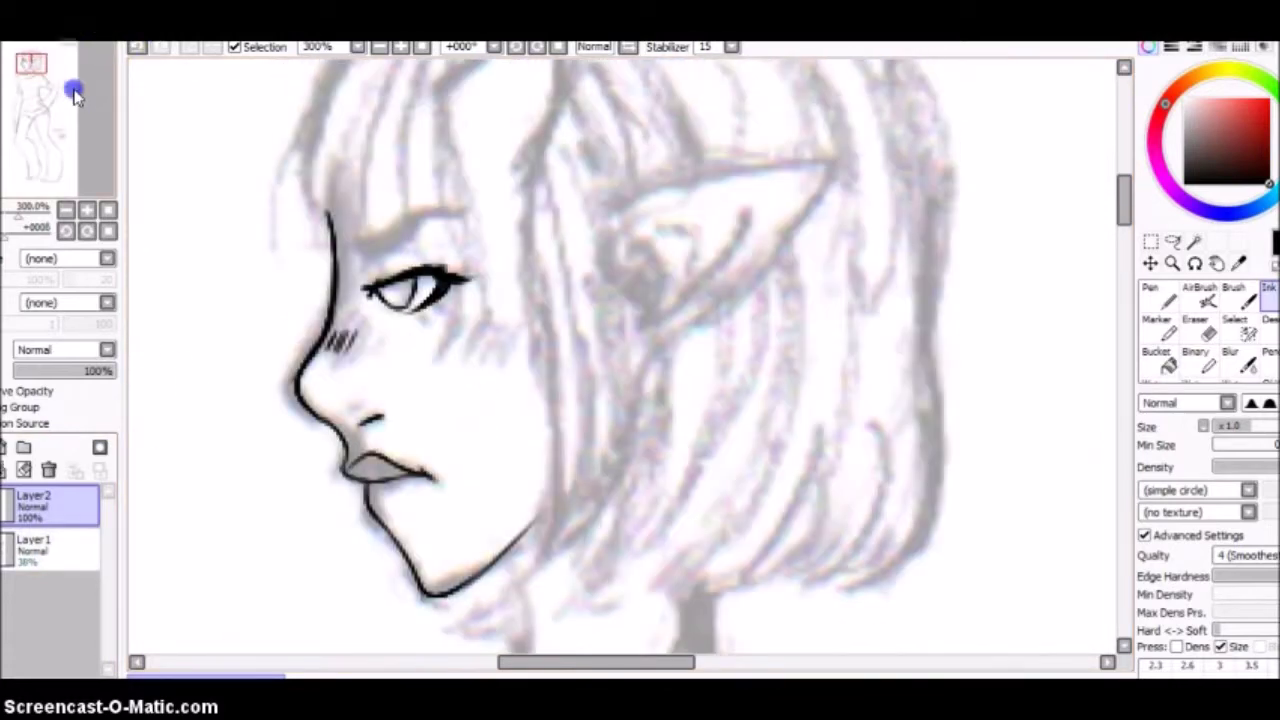
Re-ink the profile from the forehead to the nose tip with a deeper bridge, and ink the eyebrow
click(451, 343)
key(e)
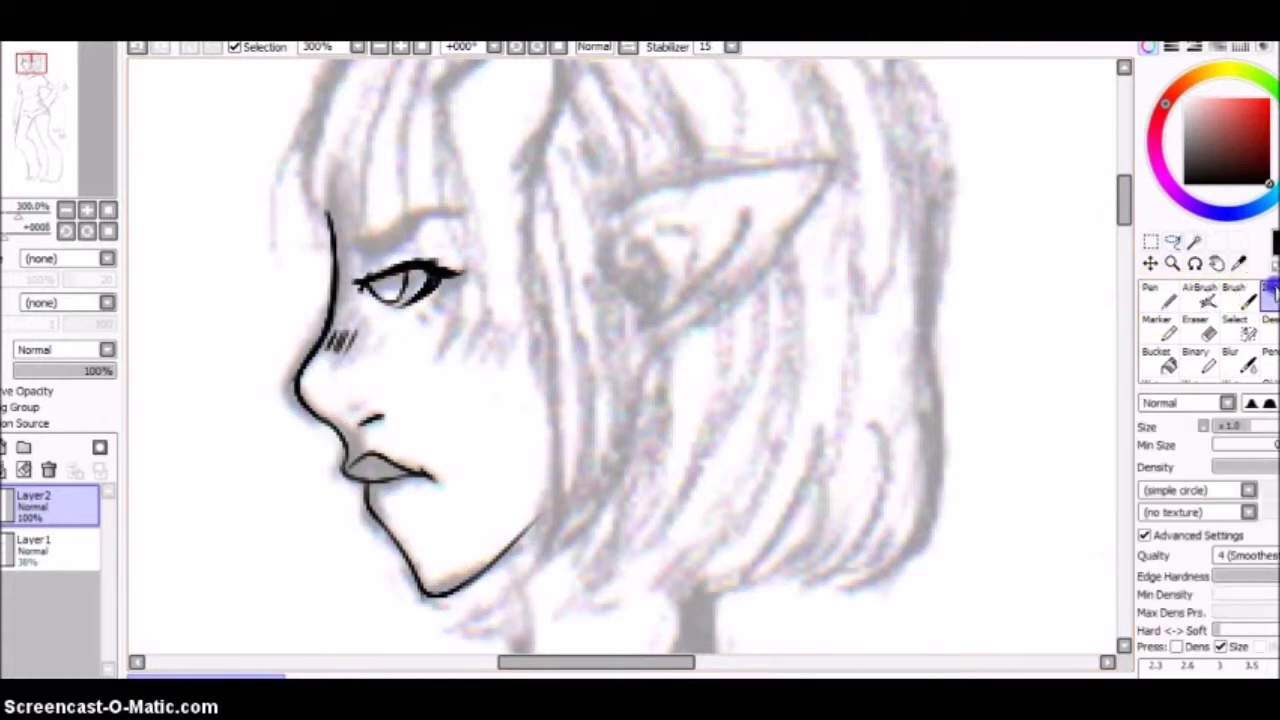
click(1265, 292)
mouse_move(323, 208)
mouse_down()
mouse_move(350, 290)
mouse_move(302, 388)
mouse_up()
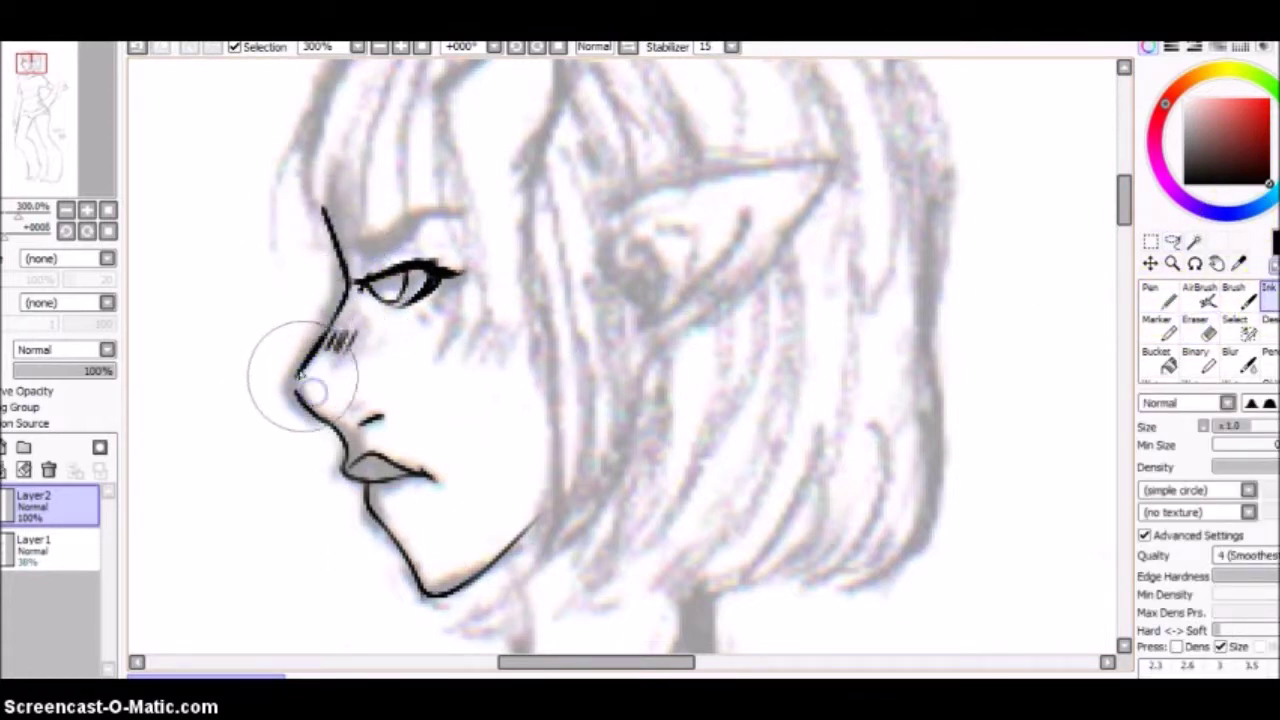
click(343, 243)
ctrl+shift+click(358, 248)
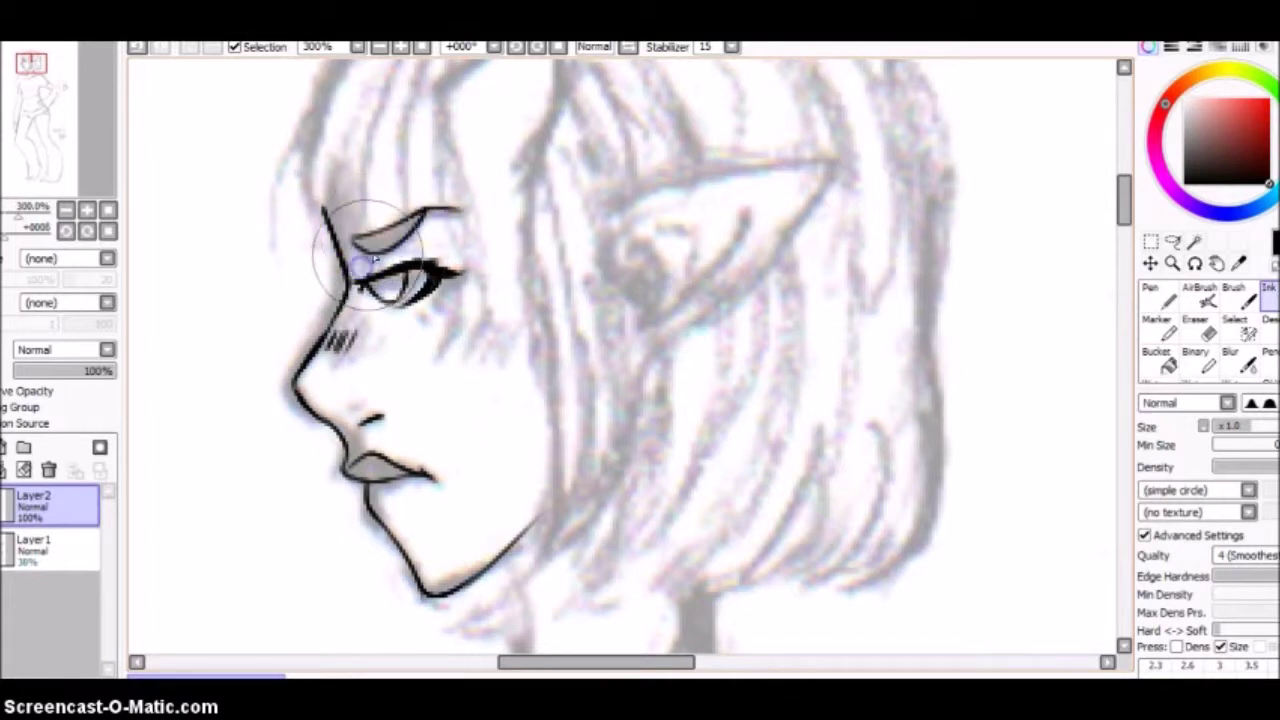
drag(323, 200, 423, 360)
mouse_move(553, 142)
mouse_down()
mouse_move(487, 166)
mouse_move(437, 429)
mouse_up()
key(ctrl+z)
key(ctrl+z)
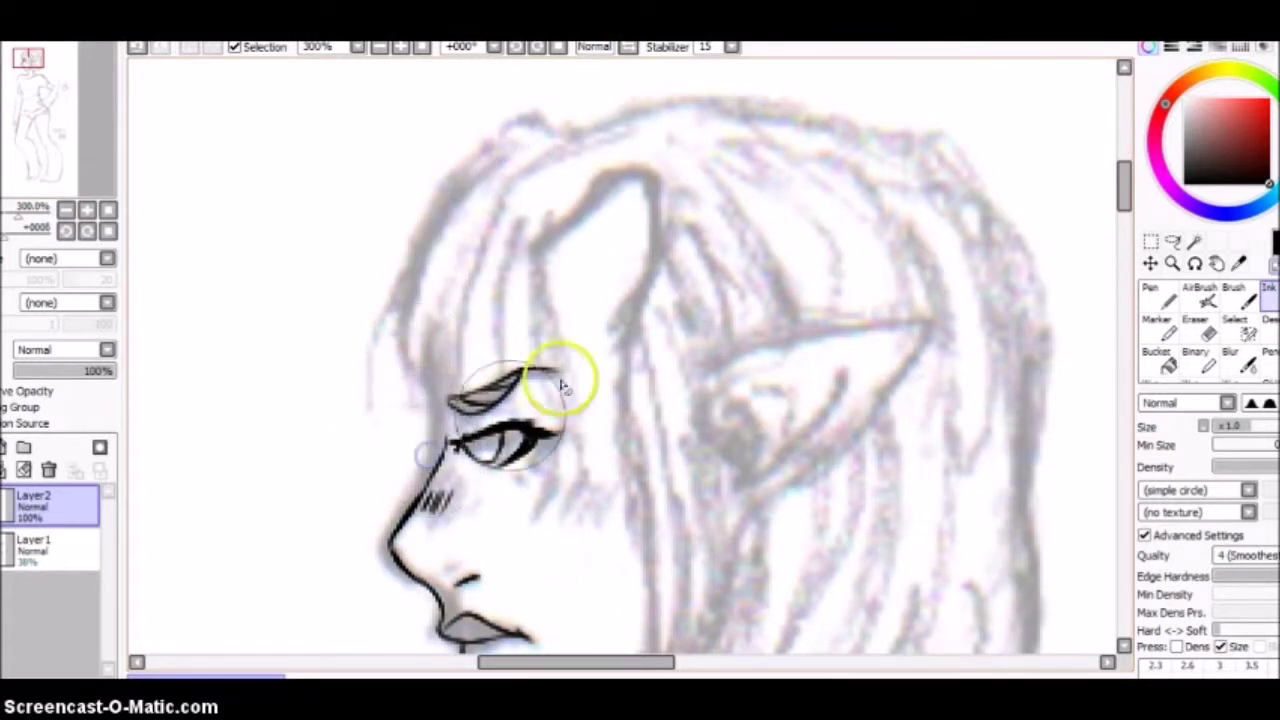
Select the inked eye and eyebrow and move them slightly higher on the face
key(l)
drag(543, 432, 543, 410)
mouse_move(455, 352)
mouse_down()
mouse_move(585, 368)
mouse_move(445, 365)
mouse_up()
key(i)
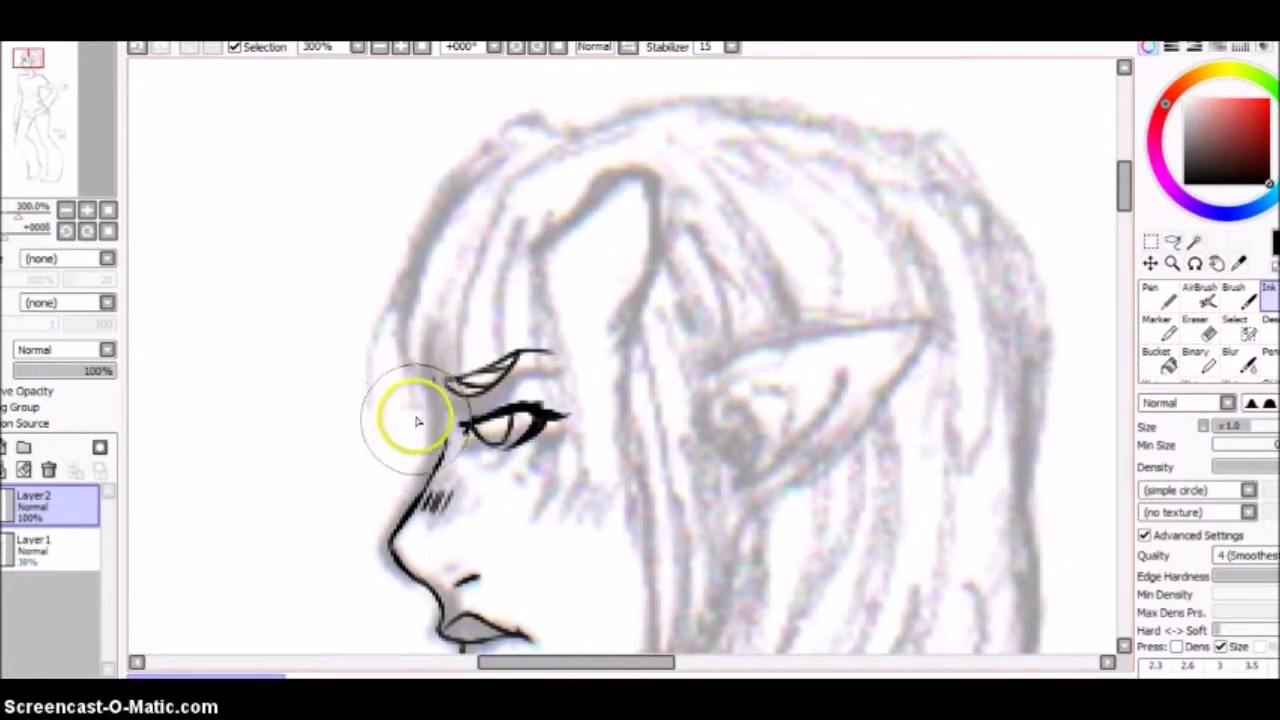
Add blush strokes on the cheek below the eye and check the line art with the sketch layer hidden
scroll(418, 421, down, 5)
scroll(651, 286, up, 4)
mouse_move(600, 340)
mouse_down()
mouse_move(584, 364)
mouse_move(606, 372)
mouse_up()
click(8, 545)
click(8, 545)
drag(471, 243, 471, 309)
drag(757, 229, 966, 183)
key(ctrl+z)
Ink the pointed ear's outer outline and its inner folds over the sketch
click(537, 46)
click(537, 46)
scroll(748, 128, up, 3)
mouse_move(685, 362)
mouse_down()
mouse_move(750, 301)
mouse_move(747, 285)
mouse_move(695, 354)
mouse_move(797, 265)
mouse_move(816, 344)
mouse_move(809, 257)
mouse_move(793, 498)
mouse_move(819, 324)
mouse_move(812, 392)
mouse_move(807, 414)
mouse_move(817, 349)
mouse_move(770, 522)
mouse_up()
drag(771, 348, 755, 485)
mouse_move(676, 430)
mouse_down()
mouse_move(694, 449)
mouse_move(694, 431)
mouse_move(737, 498)
mouse_up()
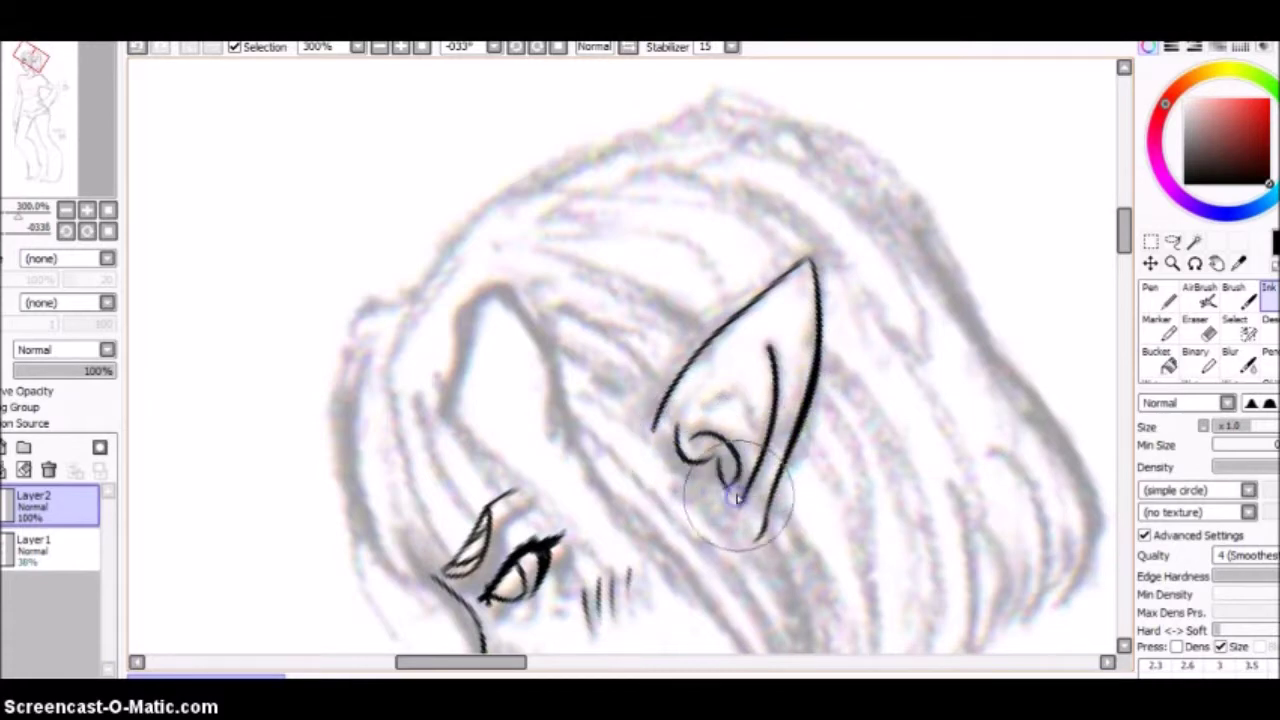
drag(709, 397, 691, 449)
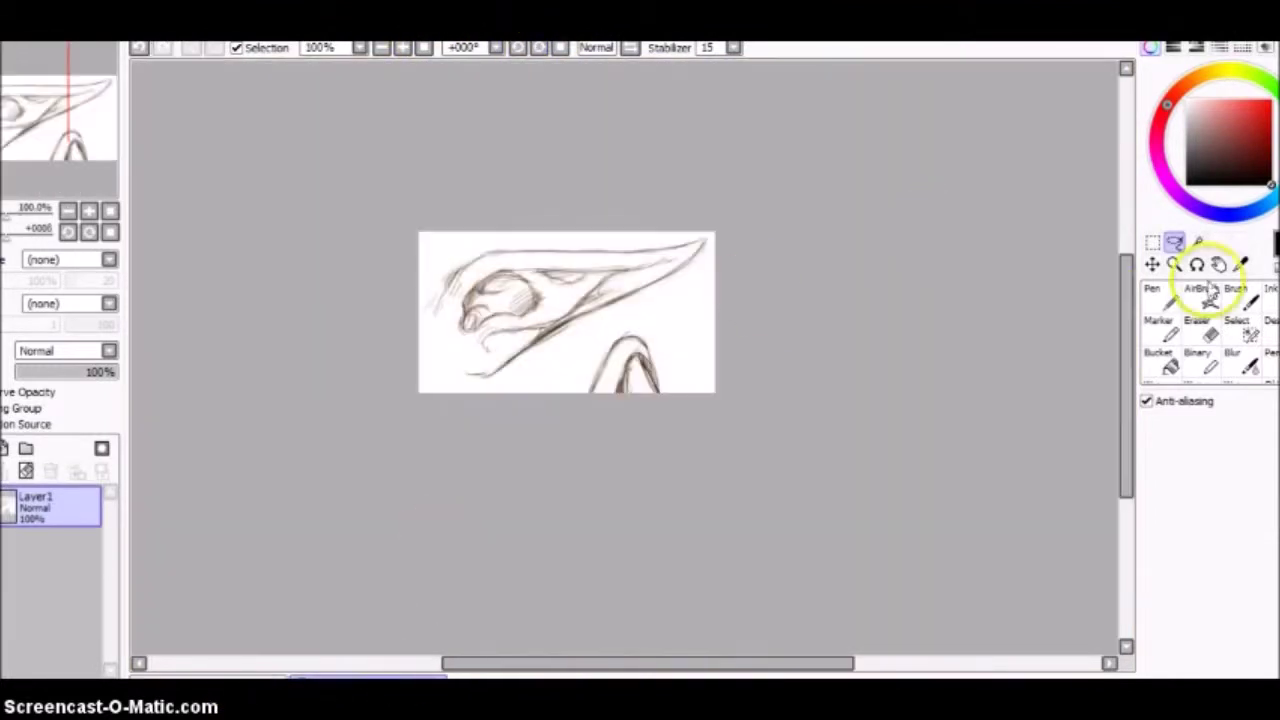
Erase the ear's lower edge and inner folds and redraw them following the separate ear sketch
click(1268, 292)
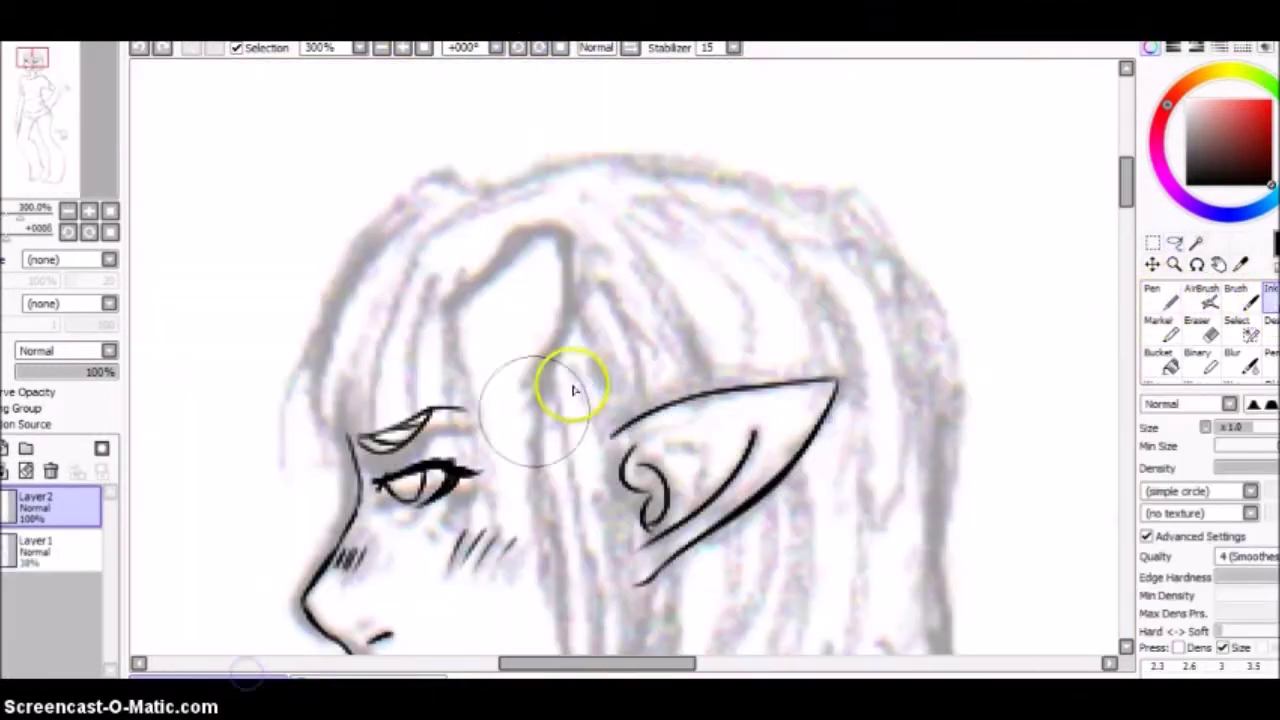
key(e)
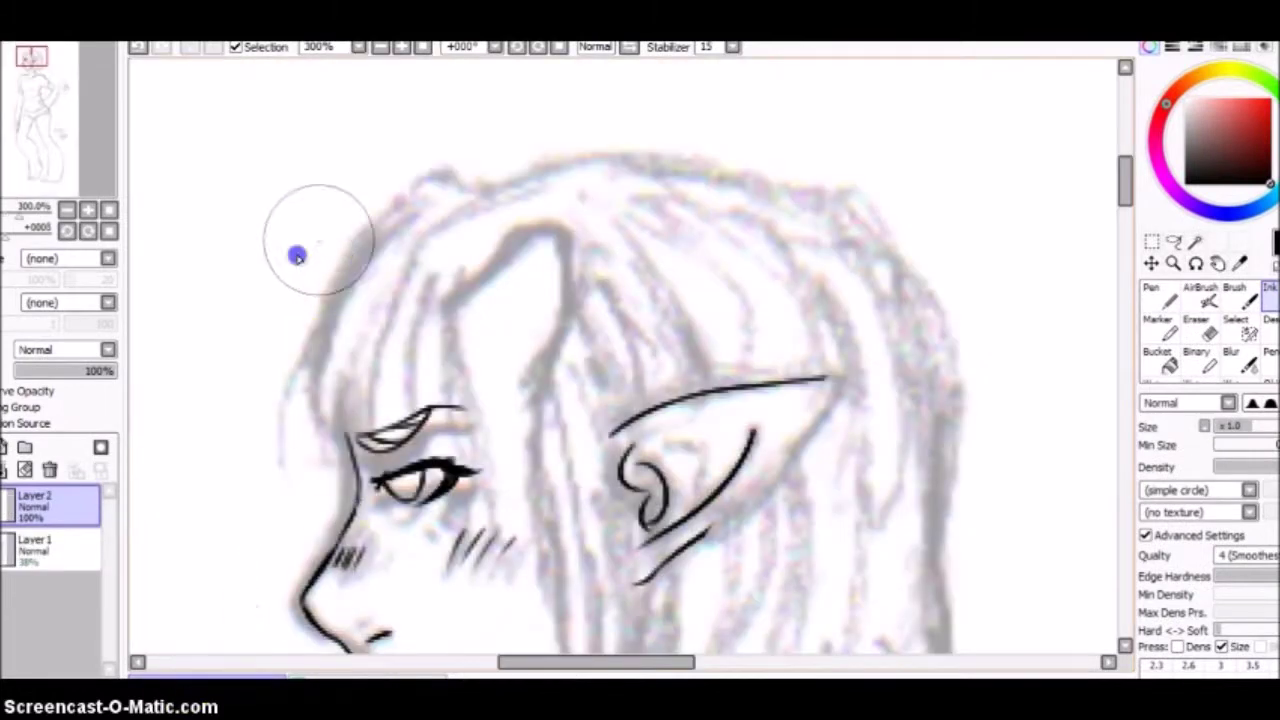
mouse_move(297, 256)
mouse_down()
mouse_move(443, 183)
mouse_move(451, 251)
mouse_up()
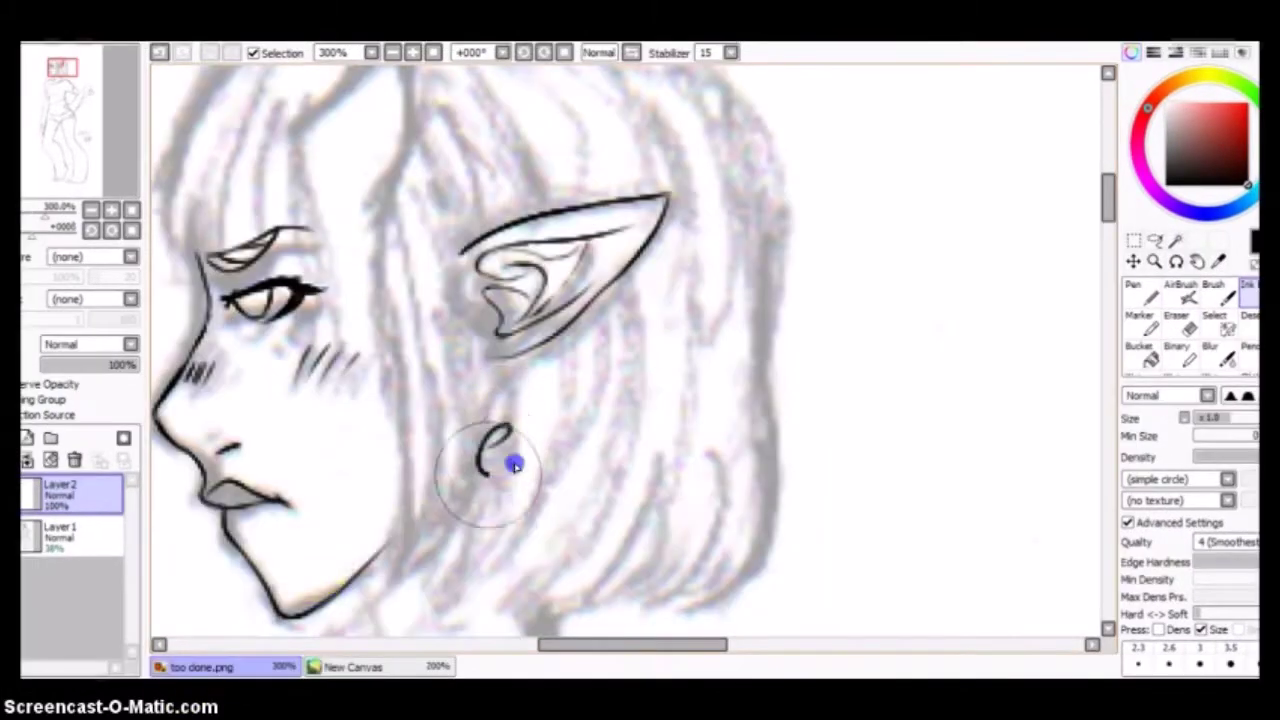
mouse_move(511, 460)
mouse_down()
mouse_move(564, 436)
mouse_move(820, 280)
mouse_up()
key(e)
mouse_move(468, 503)
mouse_down()
mouse_move(888, 272)
mouse_move(880, 257)
mouse_move(503, 503)
mouse_move(586, 457)
mouse_up()
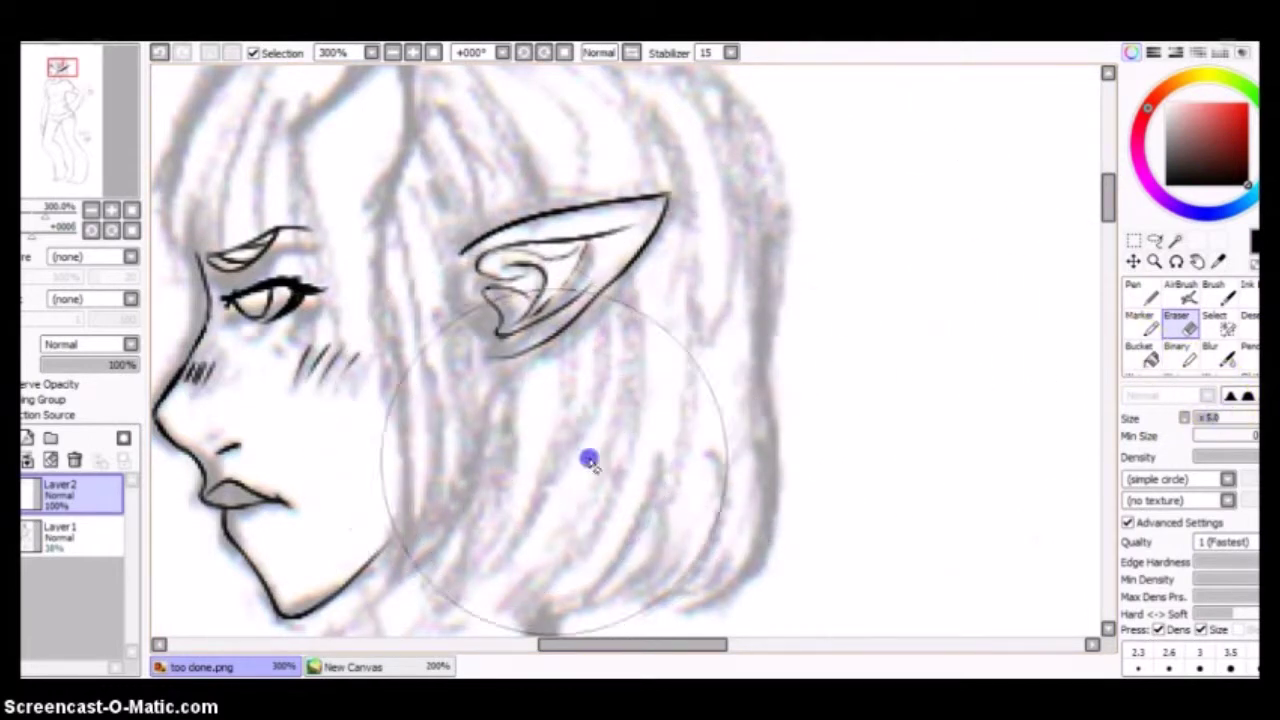
Ink the rounded shape above the forehead and start the front edge of the side lock beneath it
key(e)
drag(1108, 198, 1108, 186)
drag(300, 266, 363, 217)
key(ctrl+z)
mouse_move(306, 263)
mouse_down()
mouse_move(403, 208)
mouse_move(409, 235)
mouse_up()
drag(369, 362, 383, 540)
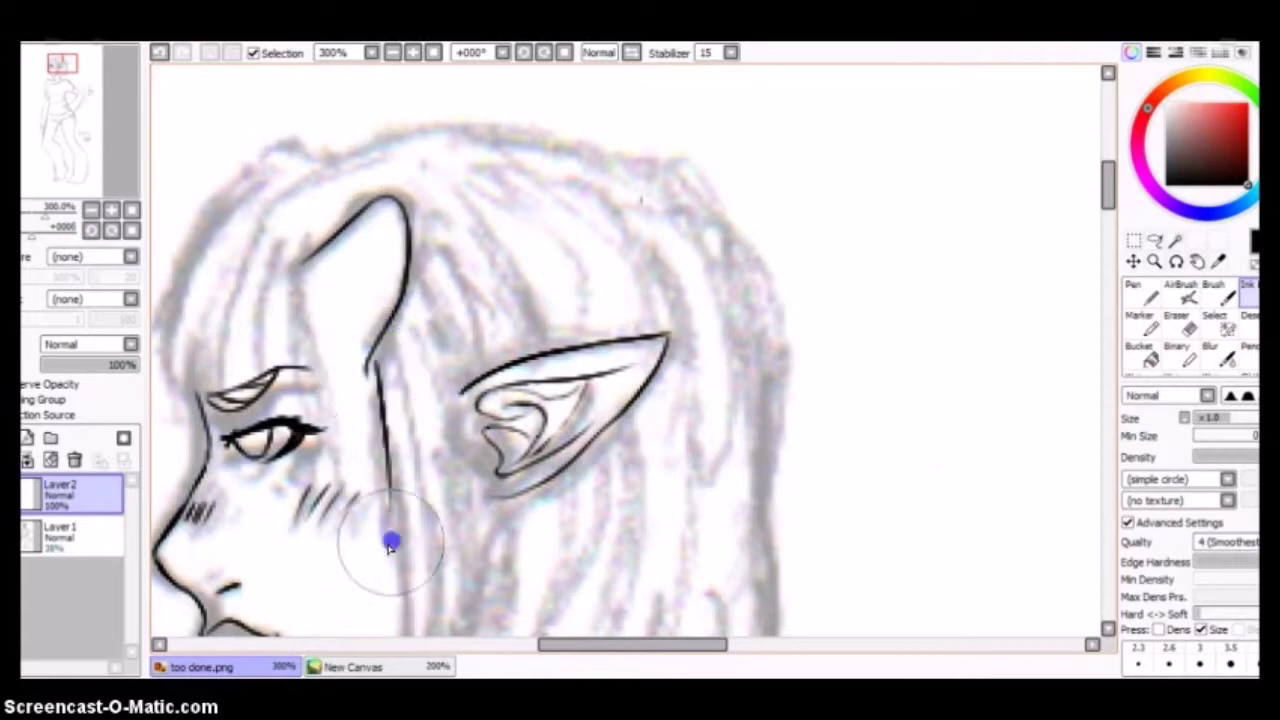
Ink the side lock's front and back outlines from the temple down to a tip at the jaw
scroll(420, 415, down, 5)
drag(386, 250, 386, 471)
key(ctrl+z)
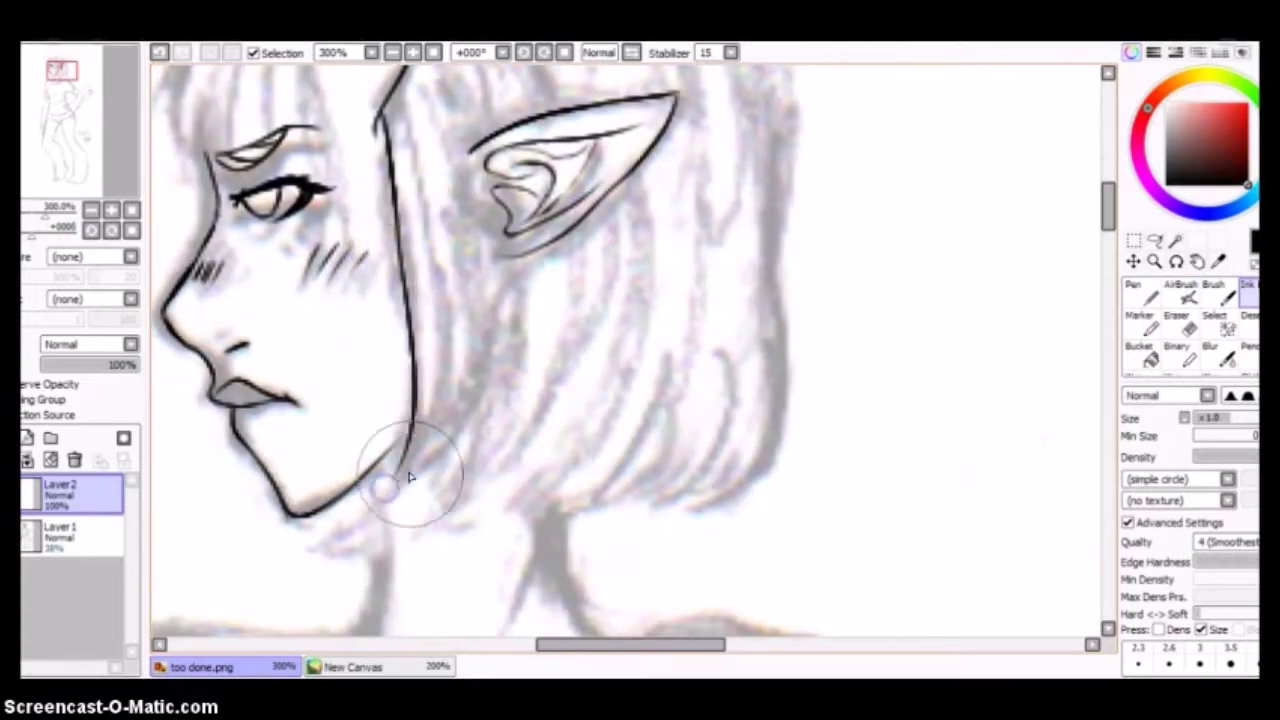
mouse_move(420, 83)
mouse_down()
mouse_move(500, 294)
mouse_move(486, 366)
mouse_move(415, 450)
mouse_up()
mouse_move(395, 497)
mouse_down()
mouse_move(447, 388)
mouse_move(428, 434)
mouse_move(444, 364)
mouse_move(398, 482)
mouse_move(442, 414)
mouse_move(412, 472)
mouse_move(388, 486)
mouse_move(435, 447)
mouse_move(472, 302)
mouse_up()
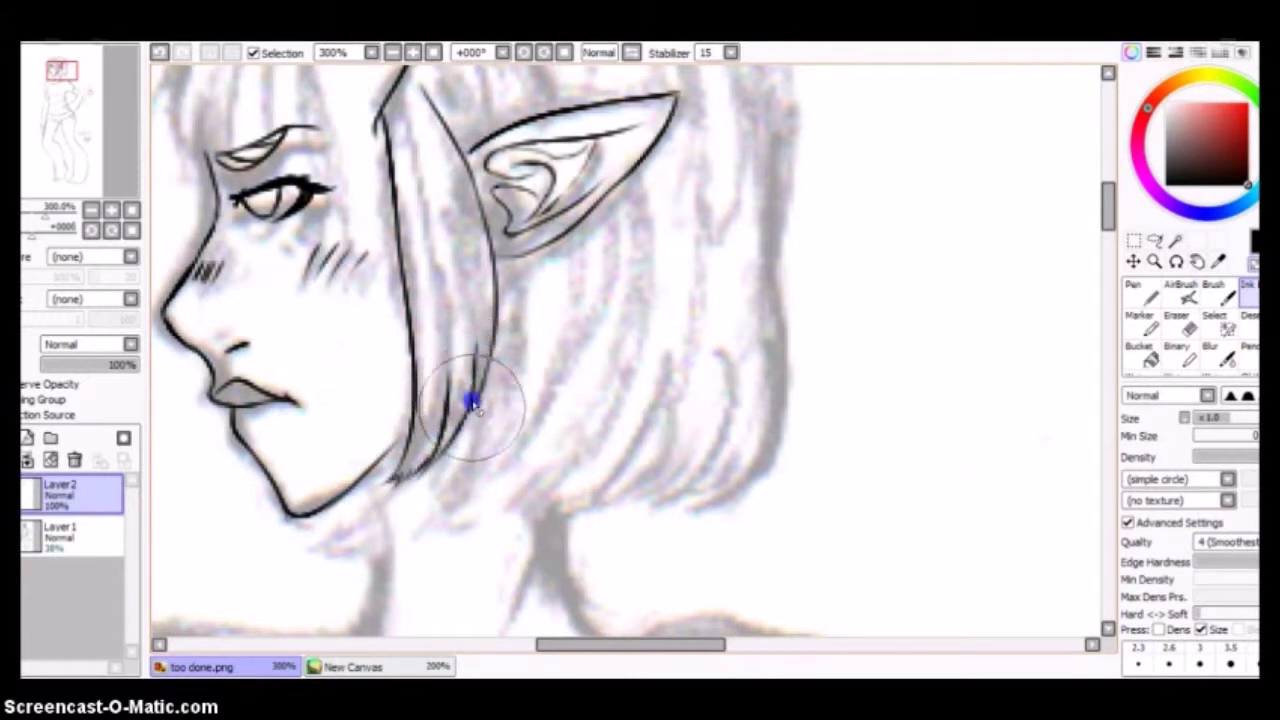
Fill the side lock with inner hair strands and ink small hoop earrings on the earlobe
drag(466, 394, 440, 410)
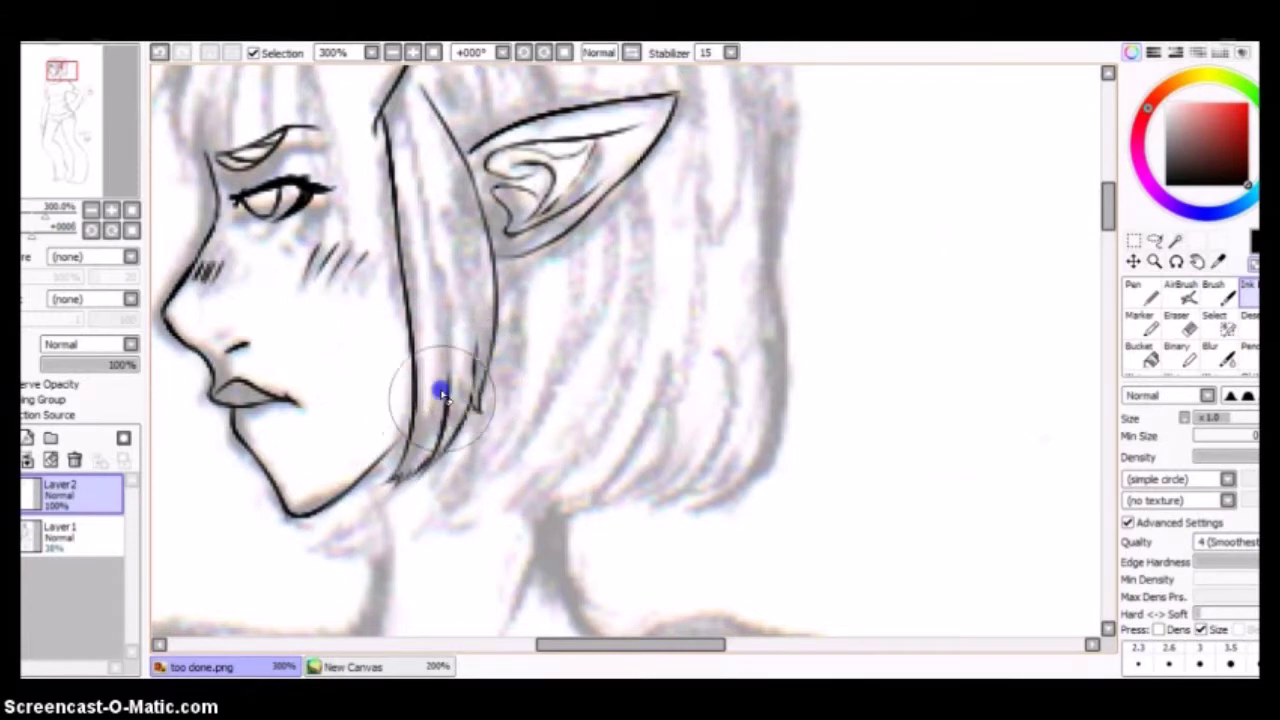
drag(522, 350, 544, 470)
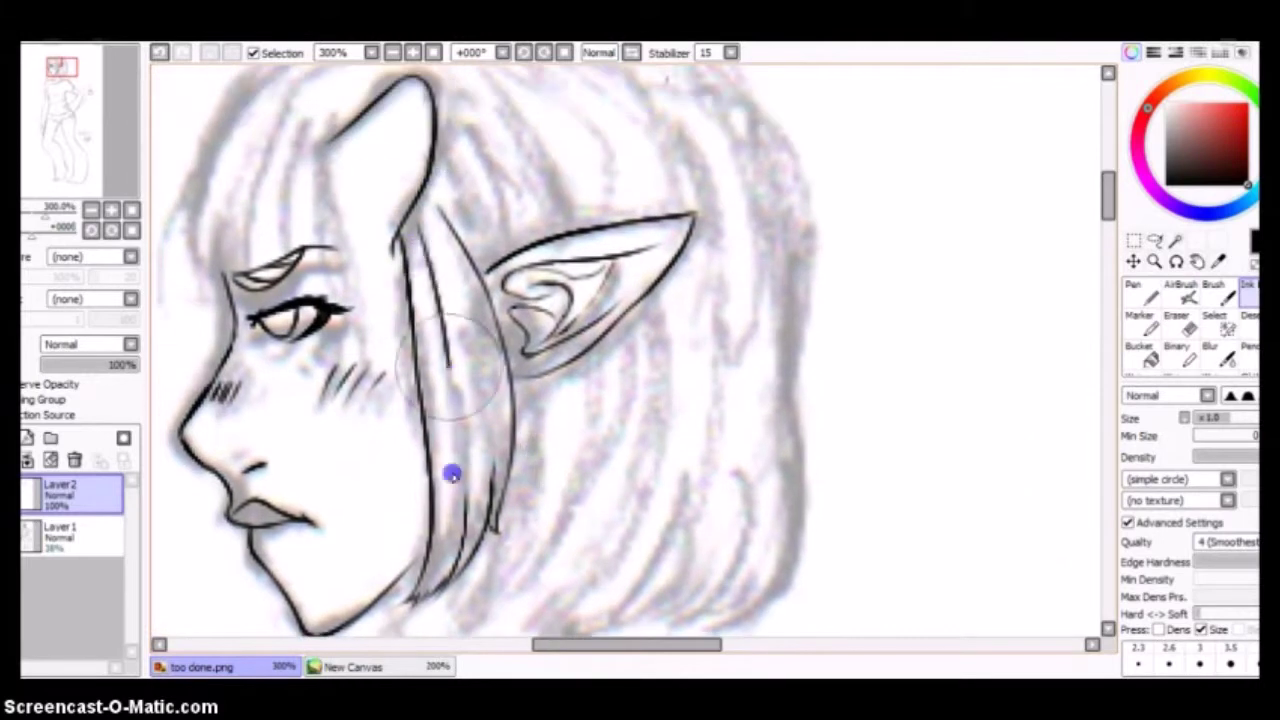
drag(432, 325, 440, 222)
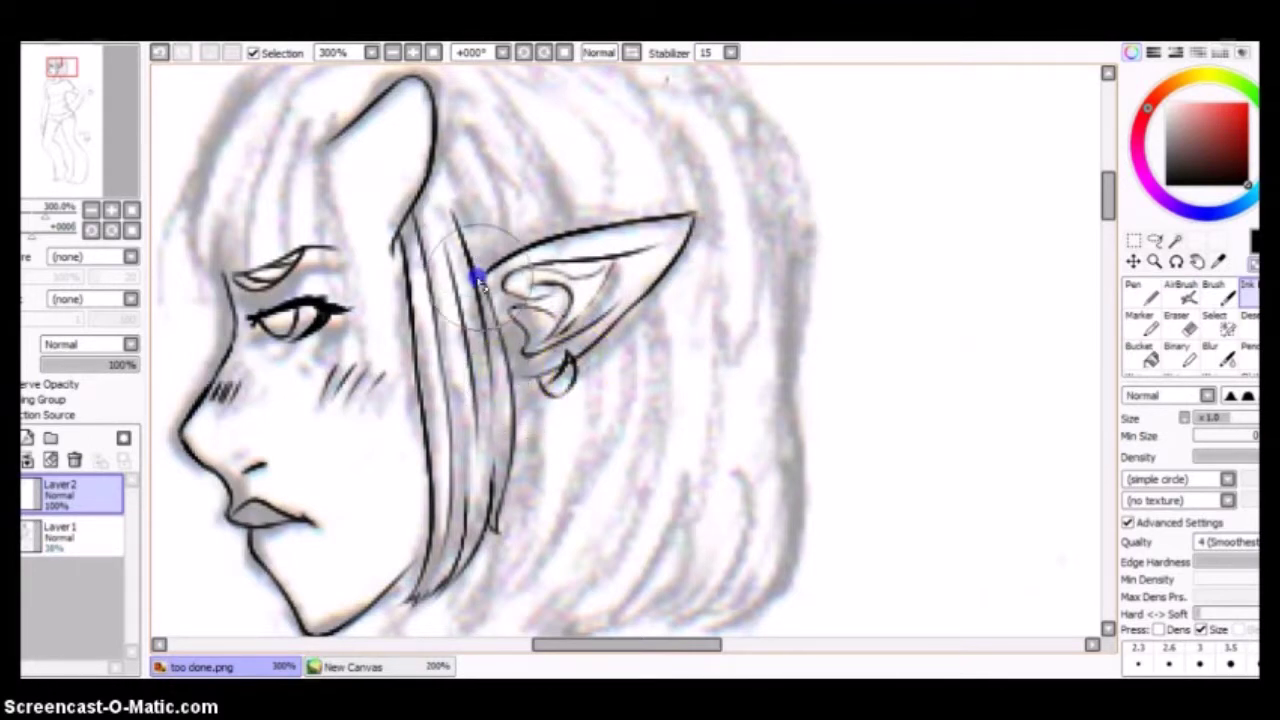
drag(475, 225, 469, 213)
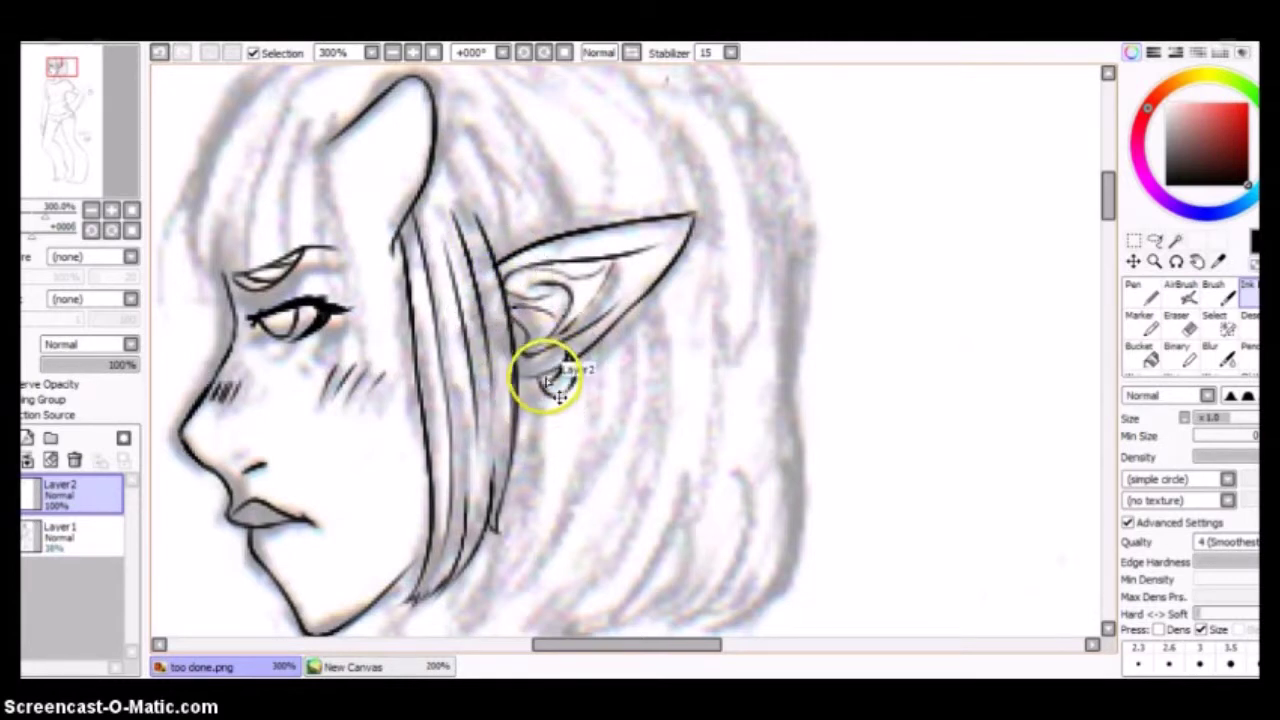
drag(523, 393, 539, 404)
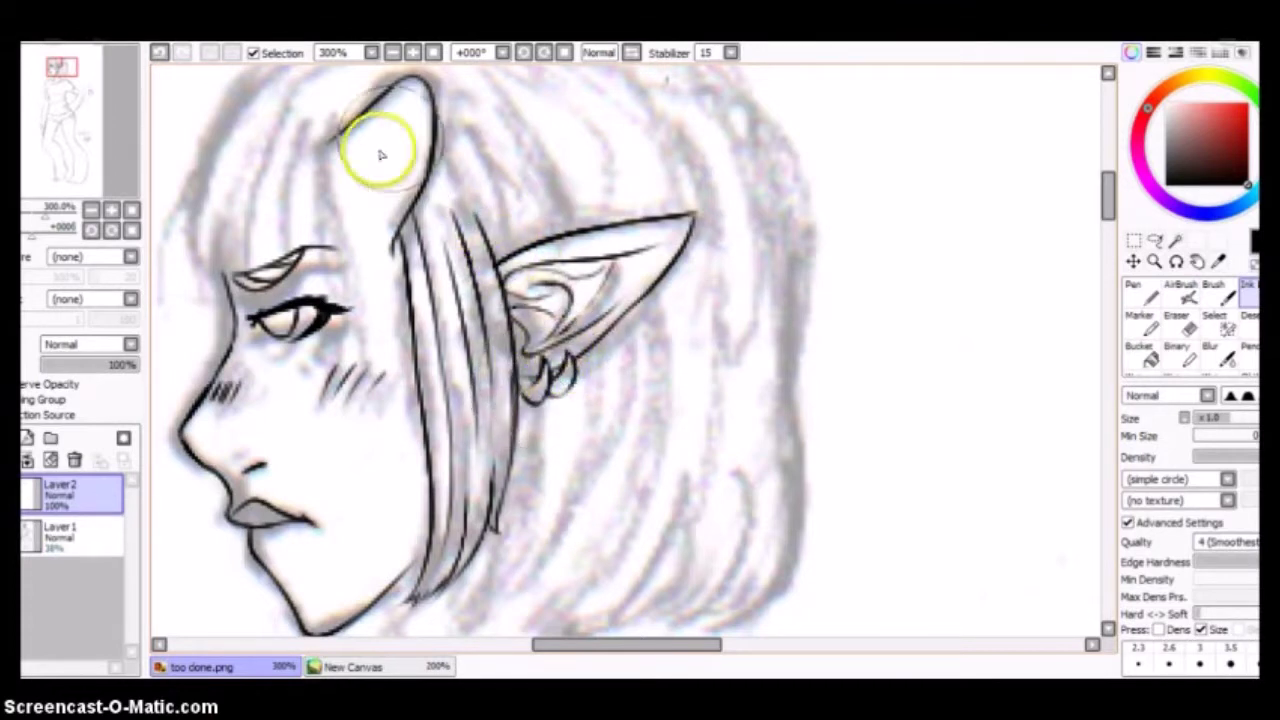
On a new layer, ink the front outline of the crown and the first bang strands over the forehead
scroll(391, 129, up, 2)
scroll(543, 263, up, 2)
mouse_move(437, 115)
mouse_down()
mouse_move(408, 143)
mouse_move(308, 341)
mouse_move(343, 380)
mouse_up()
mouse_move(470, 122)
mouse_down()
mouse_move(400, 120)
mouse_move(343, 191)
mouse_move(357, 177)
mouse_move(330, 262)
mouse_move(316, 262)
mouse_up()
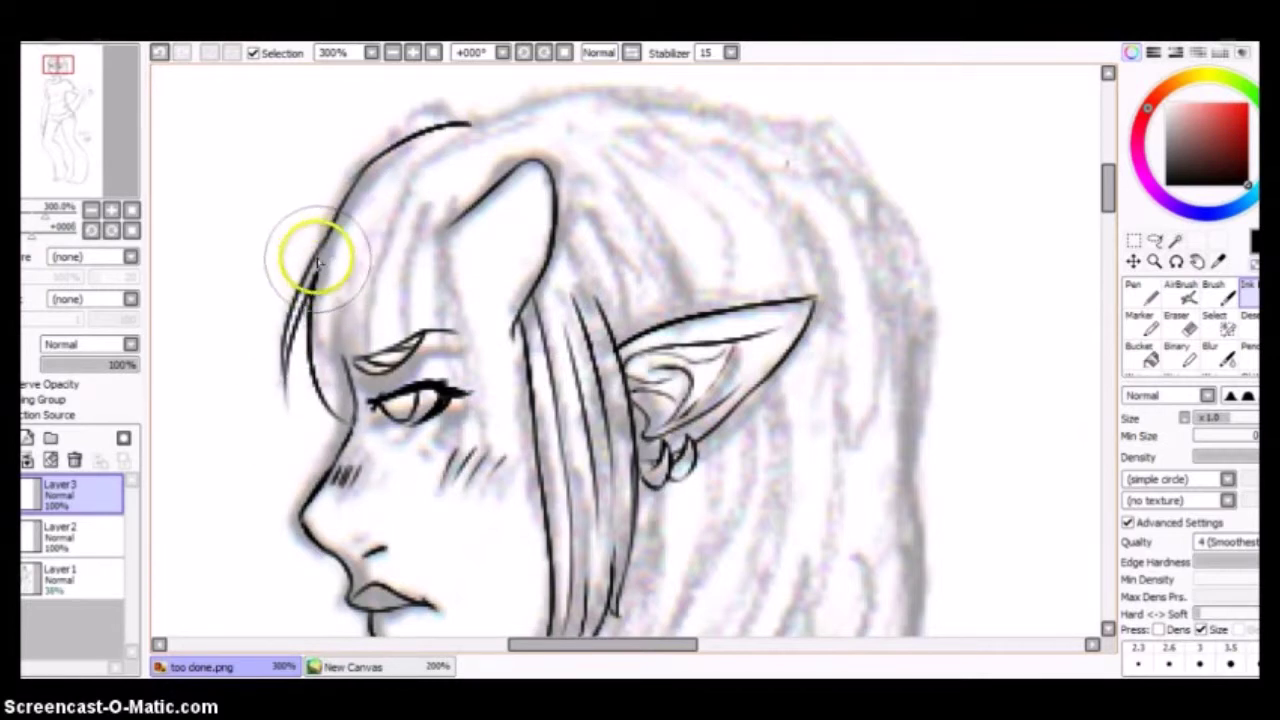
mouse_move(316, 326)
mouse_down()
mouse_move(338, 240)
mouse_move(290, 312)
mouse_move(308, 272)
mouse_move(339, 259)
mouse_move(316, 360)
mouse_move(330, 400)
mouse_up()
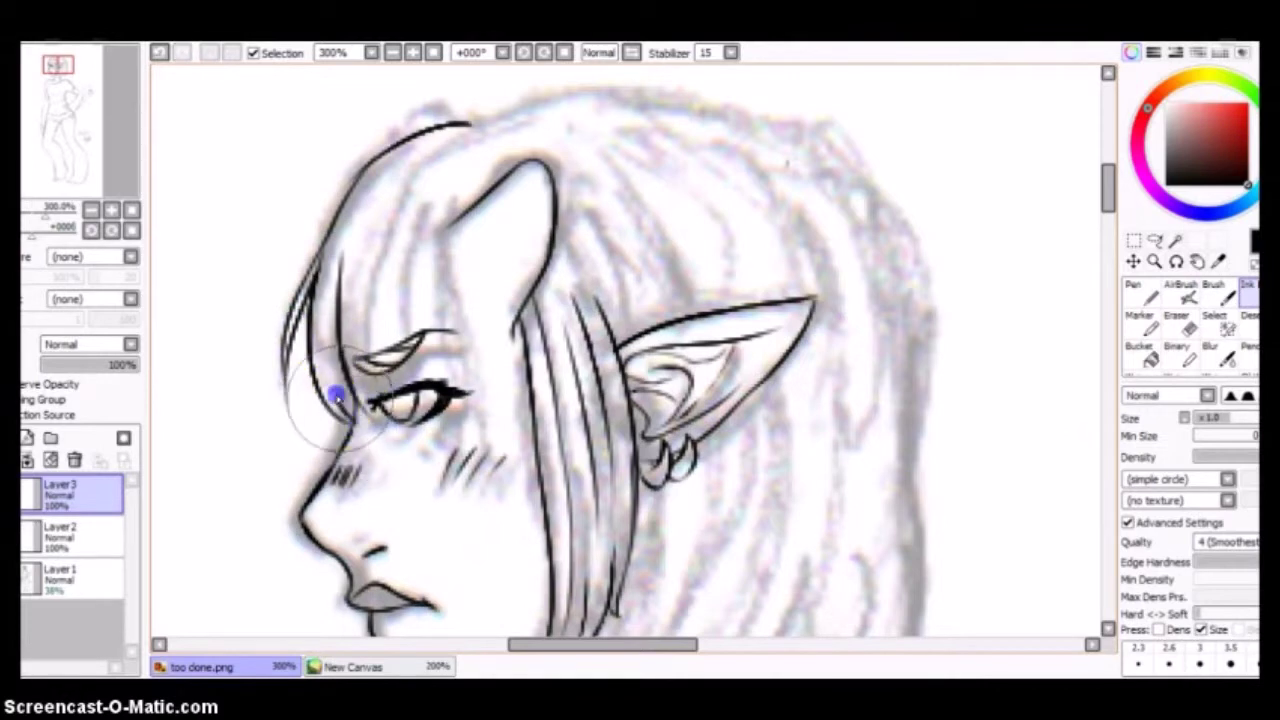
click(350, 247)
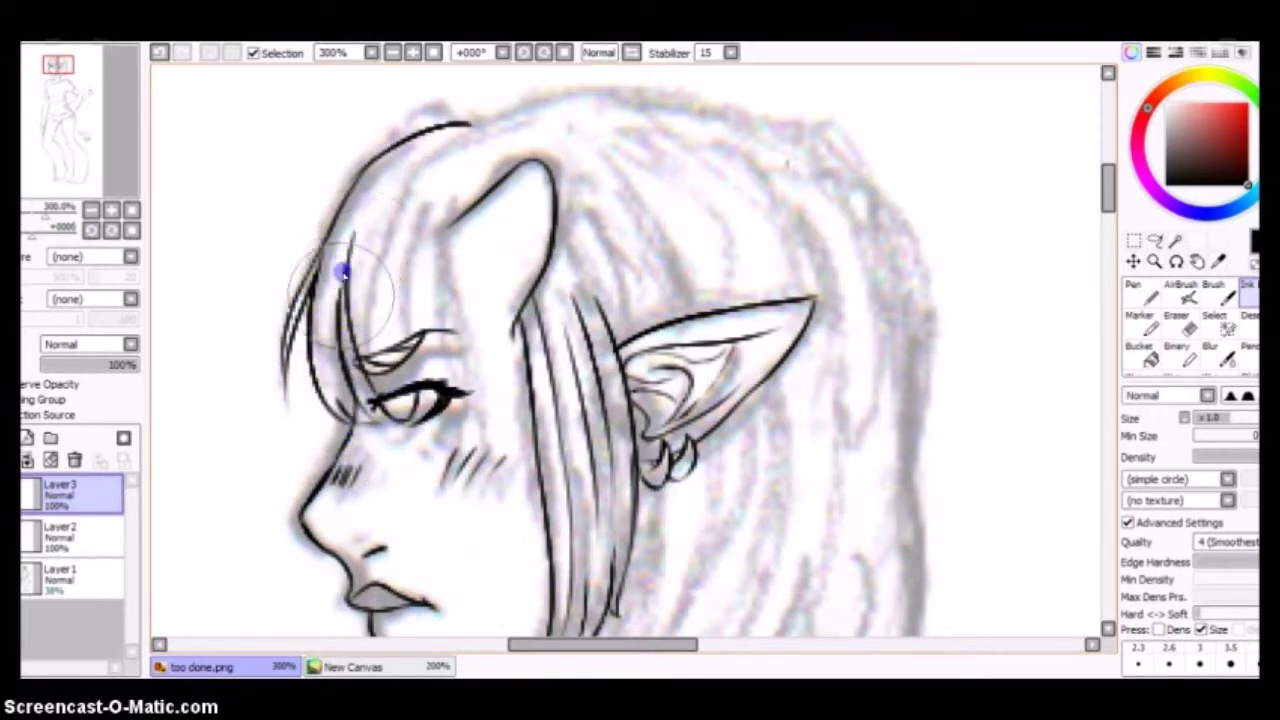
Hide the face line layer and ink the remaining bang strands and their tips across the forehead
mouse_move(442, 283)
mouse_down()
mouse_move(489, 381)
mouse_move(430, 349)
mouse_move(497, 409)
mouse_move(503, 398)
mouse_move(415, 385)
mouse_up()
click(30, 535)
click(392, 400)
drag(417, 371, 420, 373)
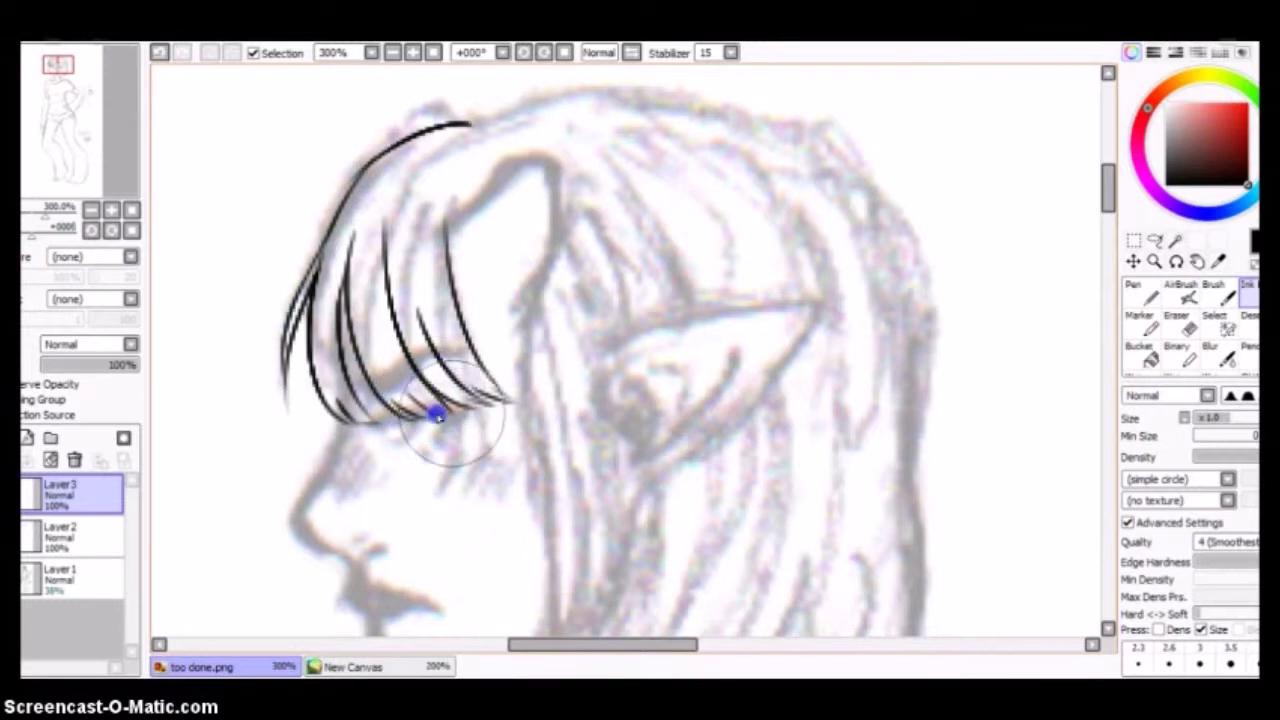
drag(405, 225, 390, 335)
drag(335, 218, 318, 335)
drag(429, 301, 423, 357)
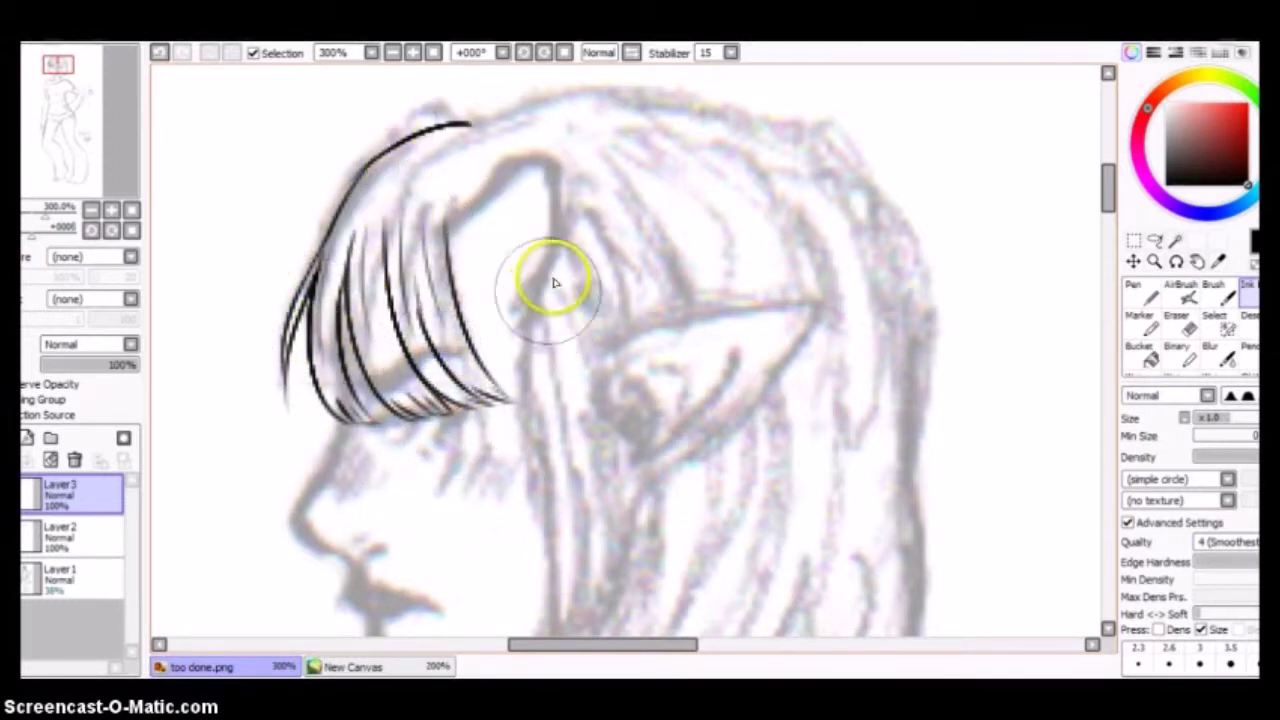
Ink the hair's outer contour from the crown down the back of the head to the curled ends
click(563, 52)
click(543, 55)
click(598, 52)
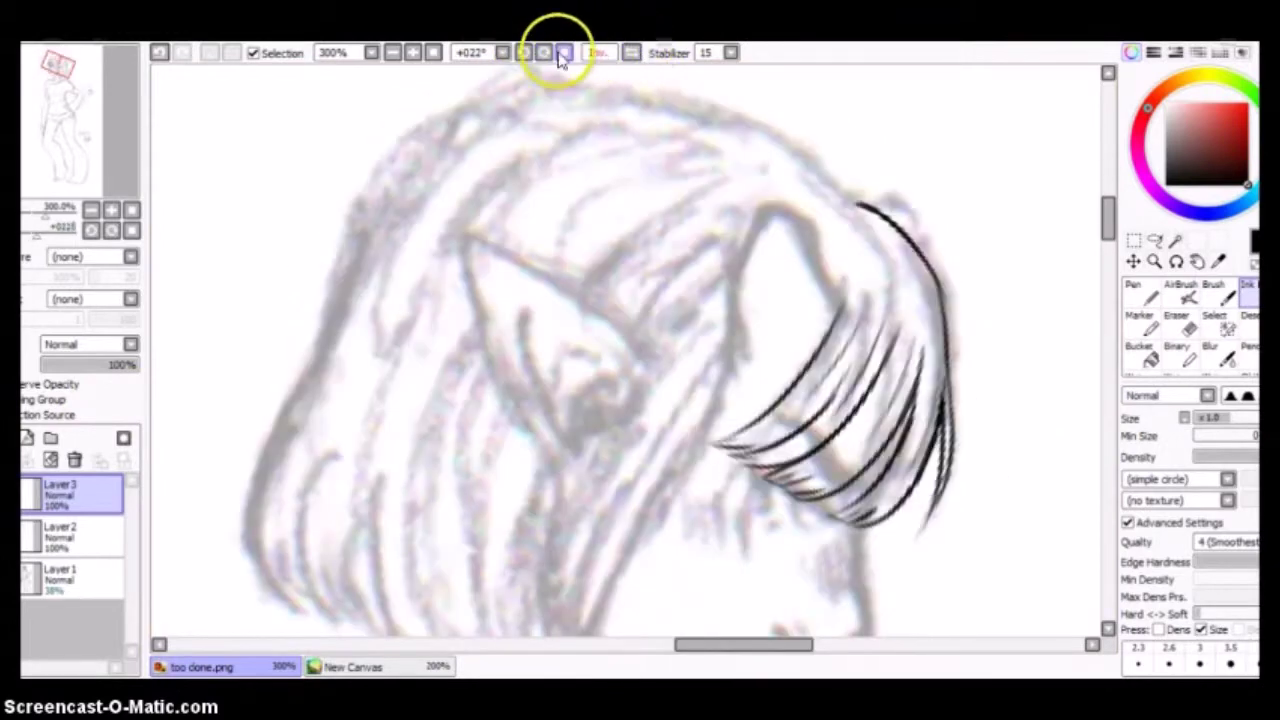
click(523, 52)
mouse_move(468, 207)
mouse_down()
mouse_move(434, 251)
mouse_move(263, 380)
mouse_move(206, 563)
mouse_up()
key(h)
key(Home)
scroll(746, 171, right, 5)
drag(680, 212, 700, 290)
scroll(734, 414, down, 3)
mouse_move(728, 150)
mouse_down()
mouse_move(737, 386)
mouse_move(680, 543)
mouse_up()
Ink tapered strands along the lower ends of the back hair
mouse_move(688, 405)
mouse_down()
mouse_move(652, 560)
mouse_move(671, 534)
mouse_move(685, 540)
mouse_up()
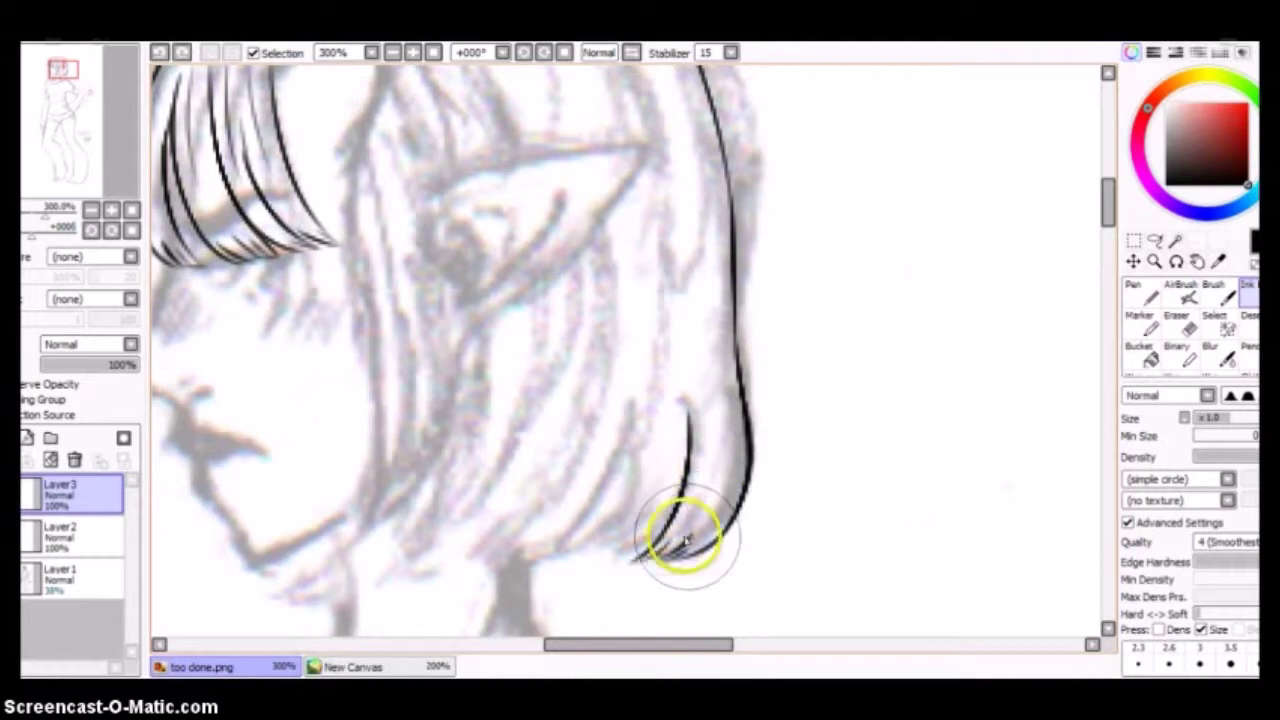
drag(686, 470, 640, 558)
drag(731, 457, 688, 553)
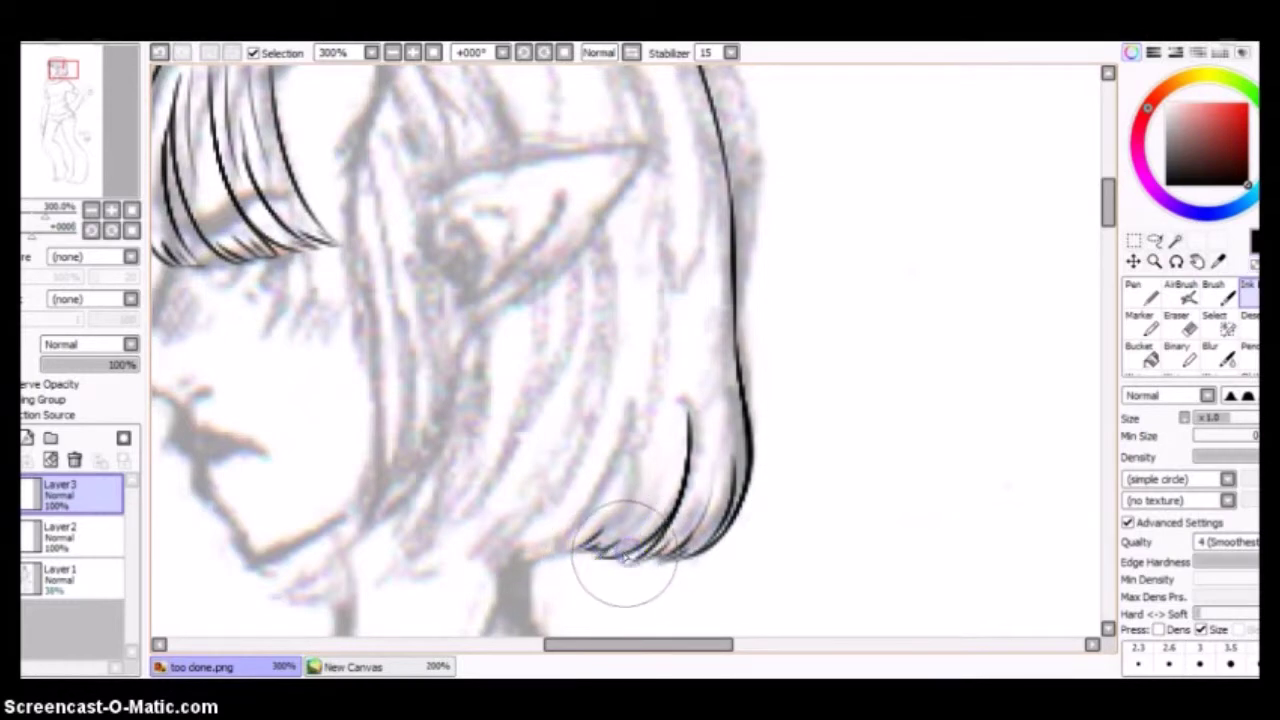
drag(632, 410, 584, 548)
mouse_move(476, 330)
mouse_down()
mouse_move(343, 528)
mouse_move(429, 523)
mouse_move(478, 489)
mouse_up()
key(ctrl+z)
drag(789, 378, 882, 370)
drag(802, 400, 826, 438)
drag(842, 424, 840, 425)
drag(873, 398, 903, 428)
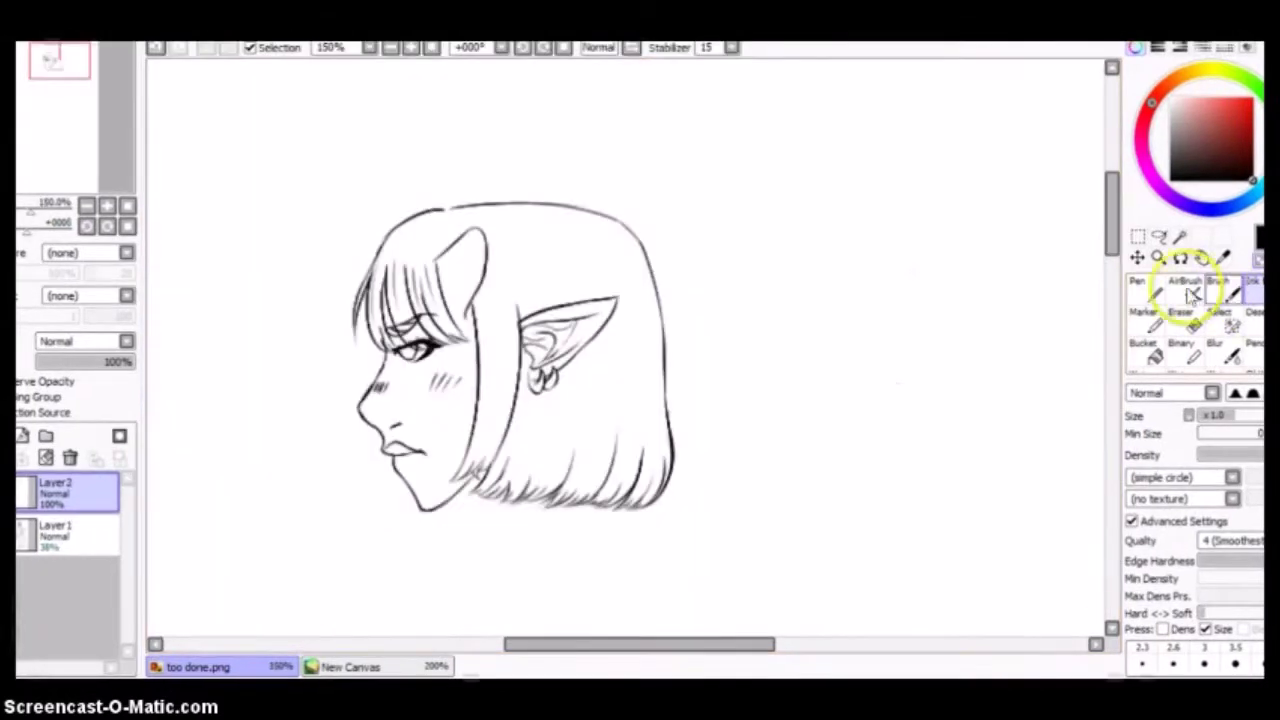
click(705, 273)
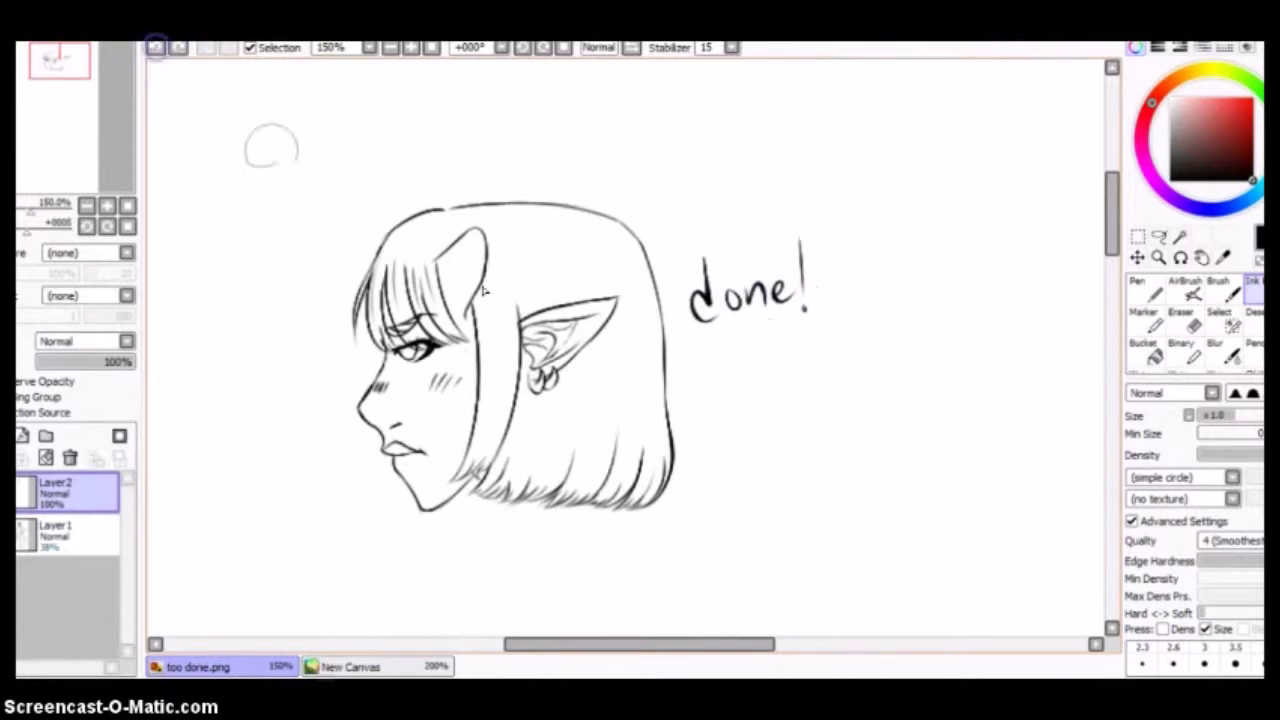
key(e)
drag(771, 363, 706, 237)
Show the sketch layer again and ink both sides of the neck below the jaw and hair
click(22, 538)
scroll(529, 214, down, 4)
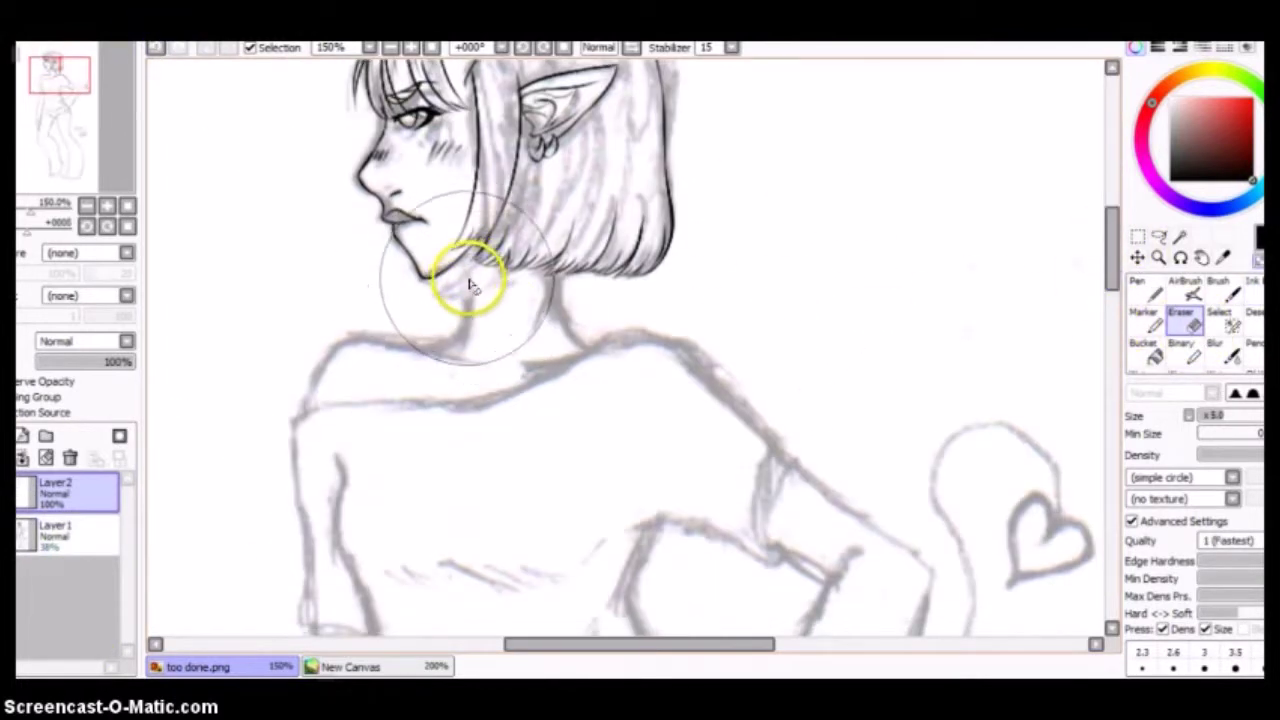
key(n)
drag(462, 262, 470, 325)
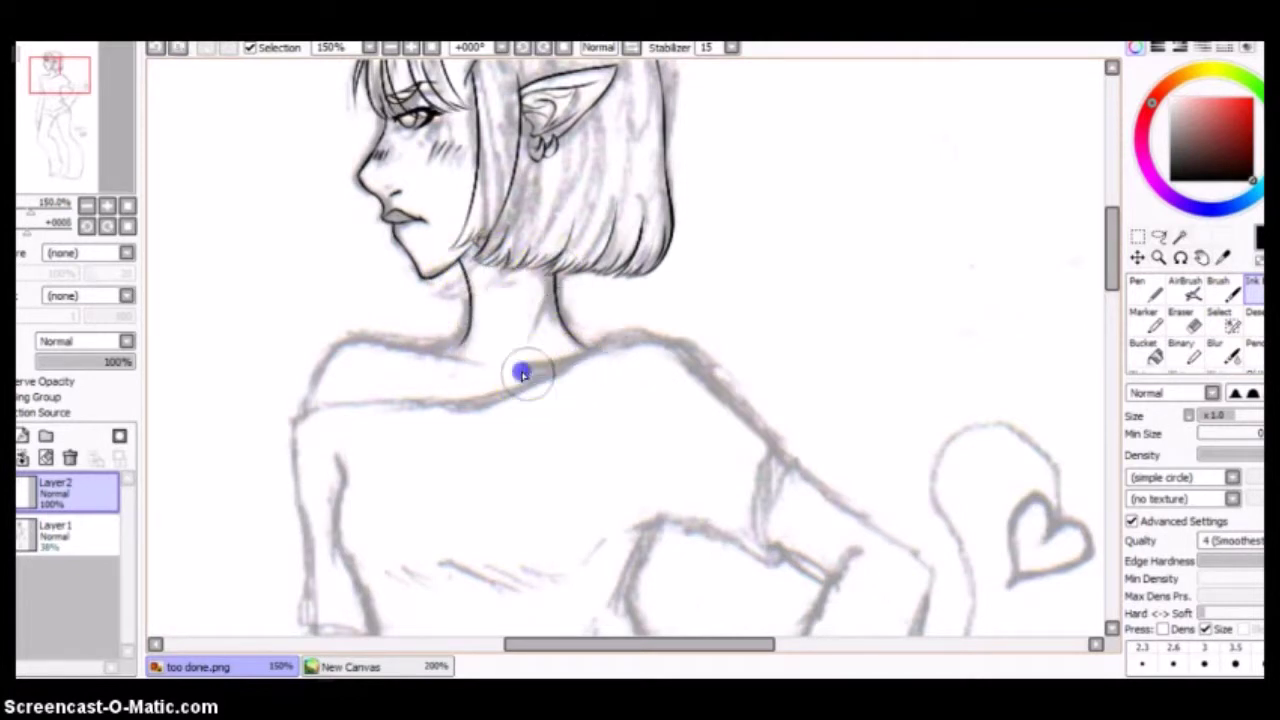
Ink the collarbones and the curve of the front shoulder, using flipped and rotated canvas views
click(631, 47)
drag(880, 346, 800, 370)
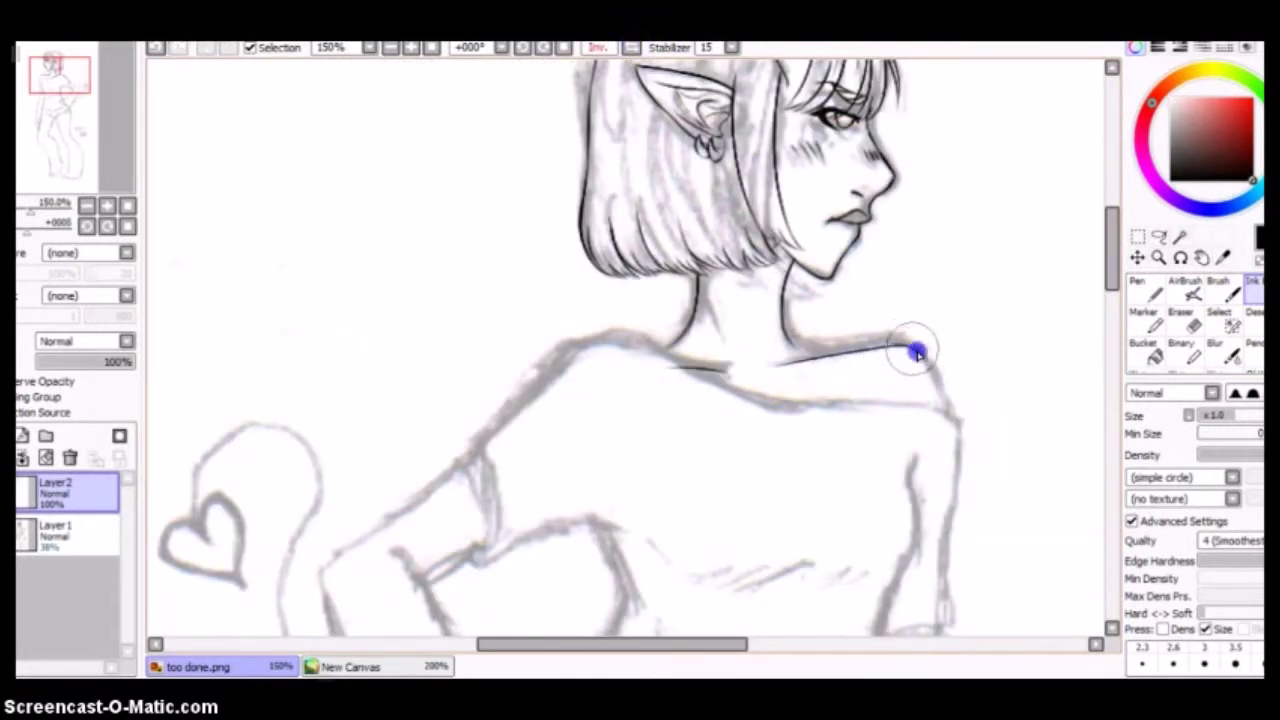
click(631, 47)
click(522, 47)
click(410, 47)
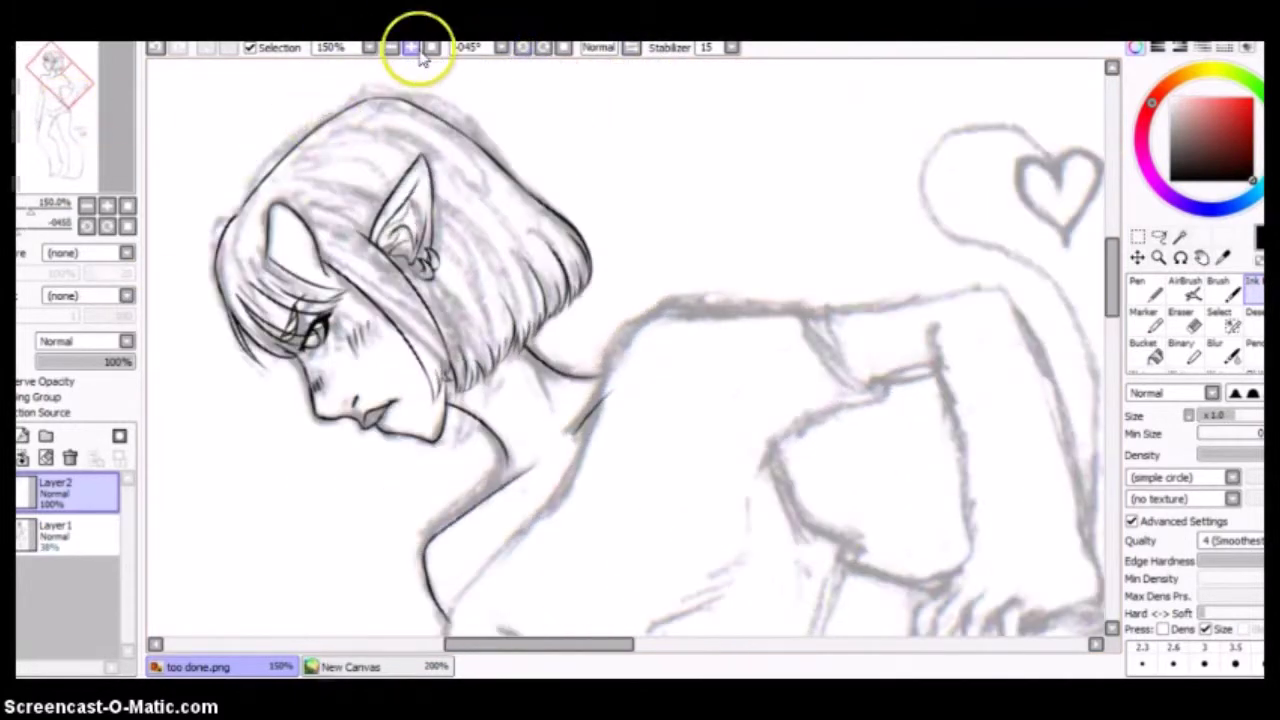
click(410, 47)
drag(679, 315, 541, 456)
mouse_move(651, 368)
mouse_down()
mouse_move(543, 457)
mouse_move(591, 414)
mouse_move(551, 466)
mouse_move(608, 430)
mouse_up()
Ink the shirt's neckline from the chest up over the top of the back shoulder
key(Home)
drag(603, 643, 642, 643)
key(e)
click(1226, 453)
key(e)
mouse_move(734, 414)
mouse_down()
mouse_move(740, 380)
mouse_move(628, 458)
mouse_move(462, 510)
mouse_up()
drag(822, 363, 745, 392)
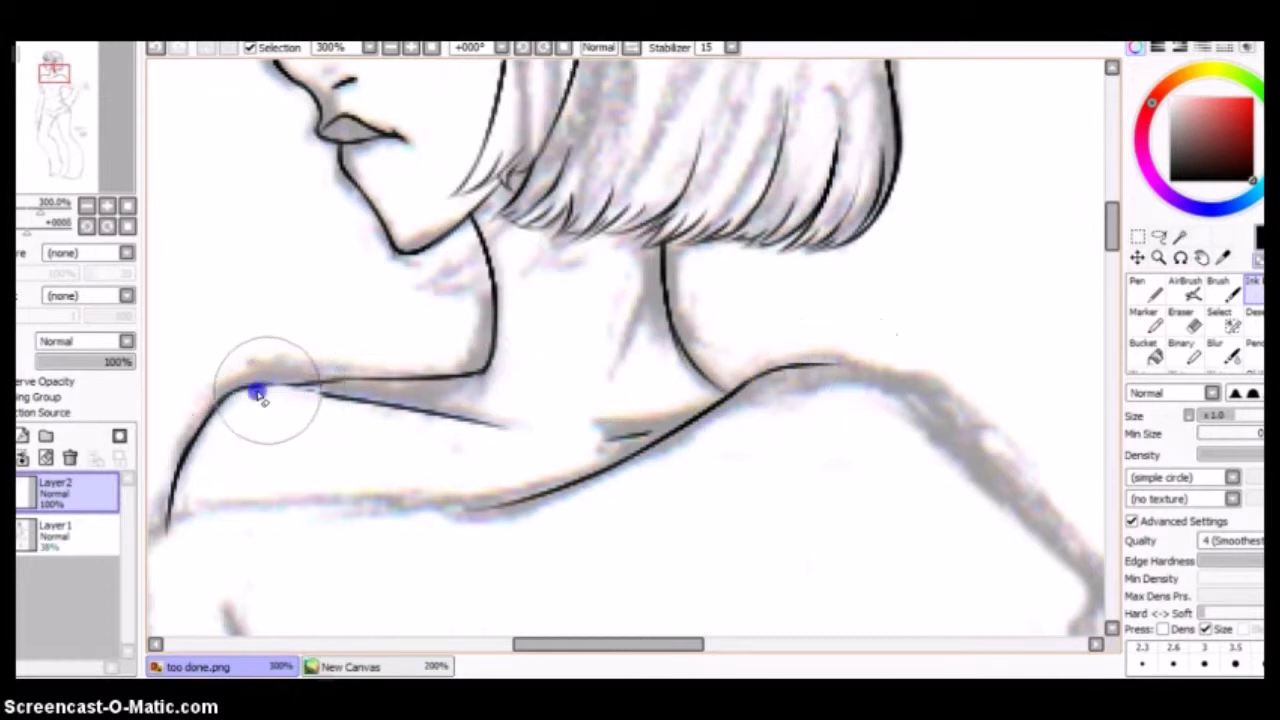
drag(836, 362, 929, 386)
Ink the bent arm's shoulder slope and sleeve opening, with the underside of the upper arm below it
drag(929, 529, 529, 344)
drag(514, 190, 748, 455)
key(h)
mouse_move(516, 446)
mouse_down()
mouse_move(500, 457)
mouse_move(605, 628)
mouse_up()
key(h)
scroll(640, 192, down, 6)
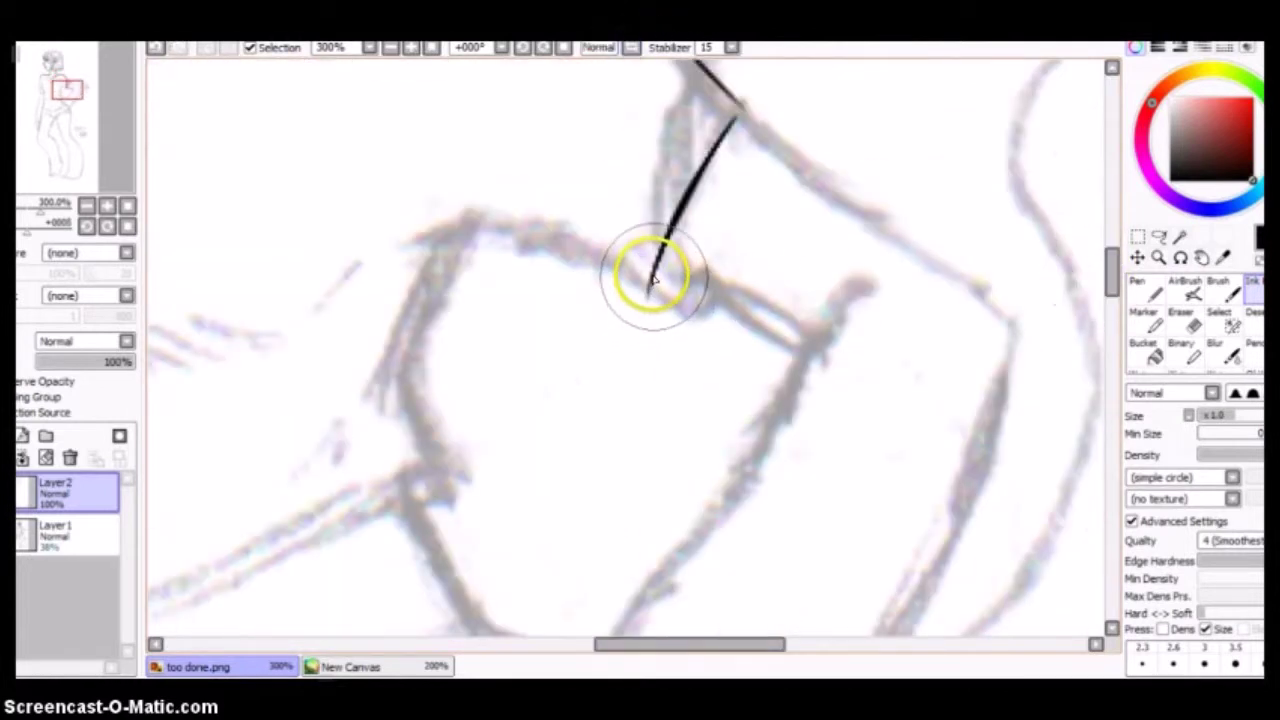
mouse_move(518, 245)
mouse_down()
mouse_move(686, 283)
mouse_move(660, 326)
mouse_up()
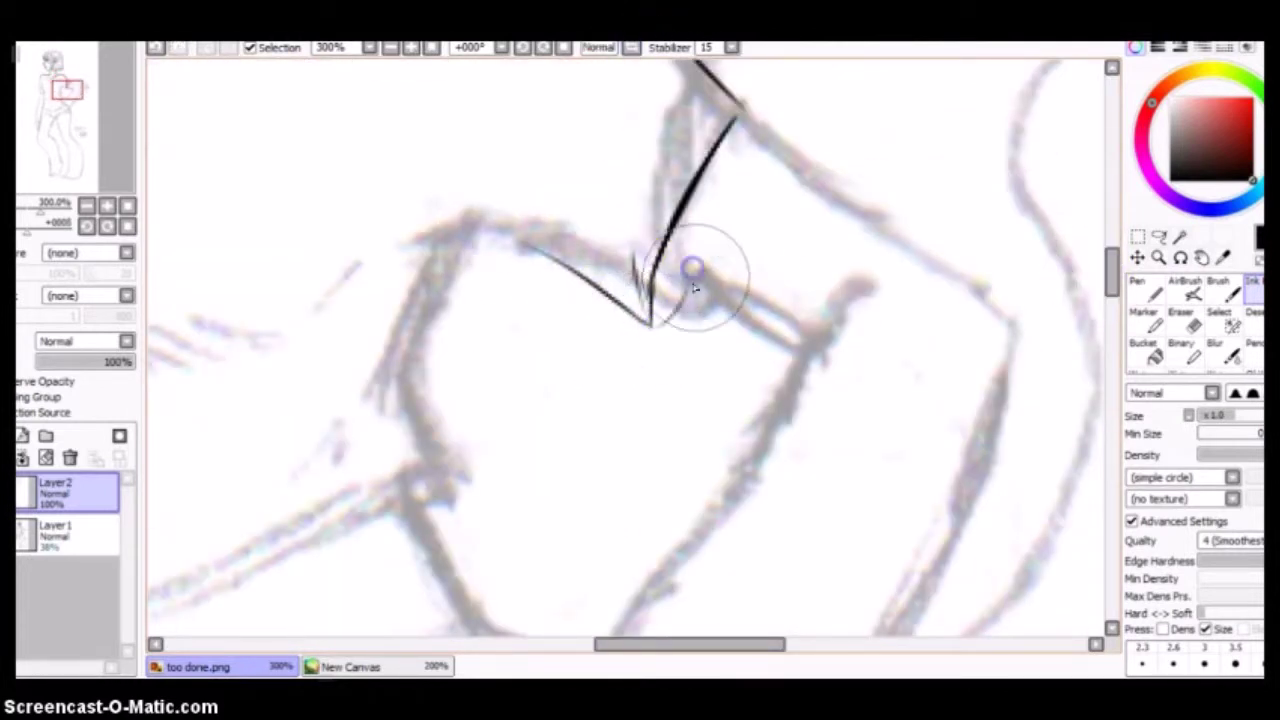
mouse_move(697, 258)
mouse_down()
mouse_move(766, 303)
mouse_move(729, 291)
mouse_move(814, 286)
mouse_up()
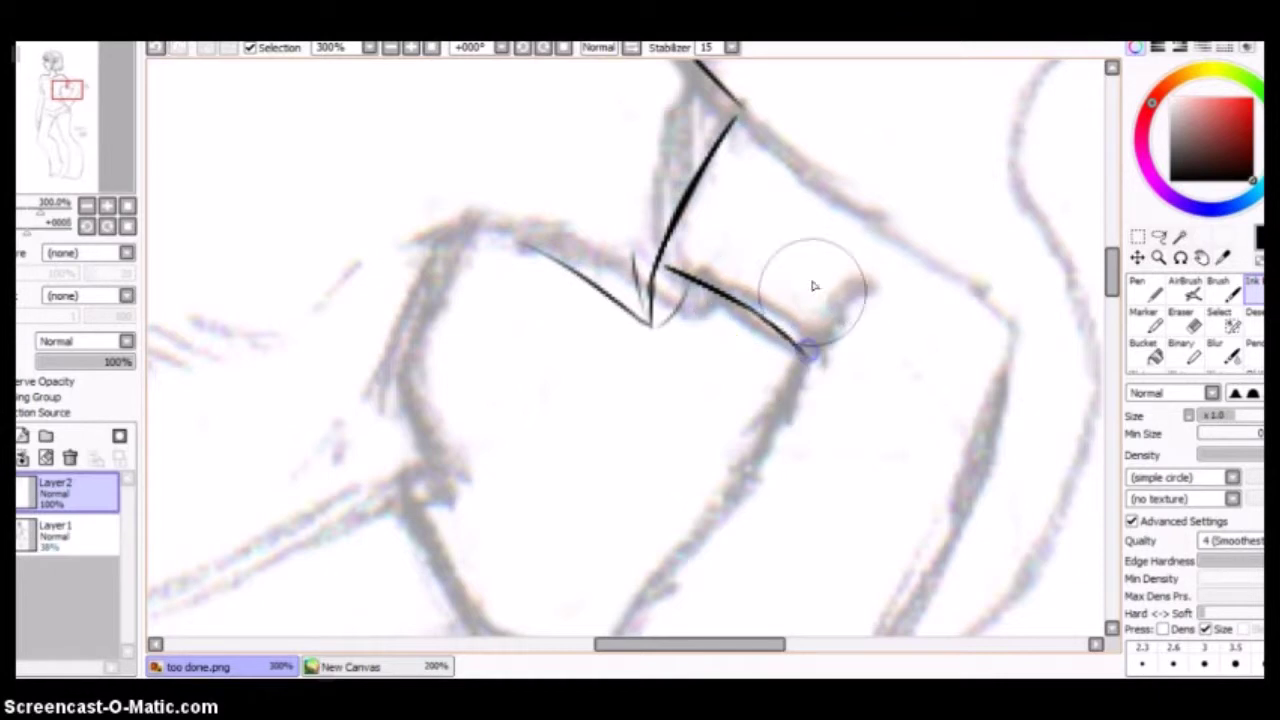
Ink the bent arm's outer contour from the sleeve around the elbow and along the forearm to the hand
click(632, 47)
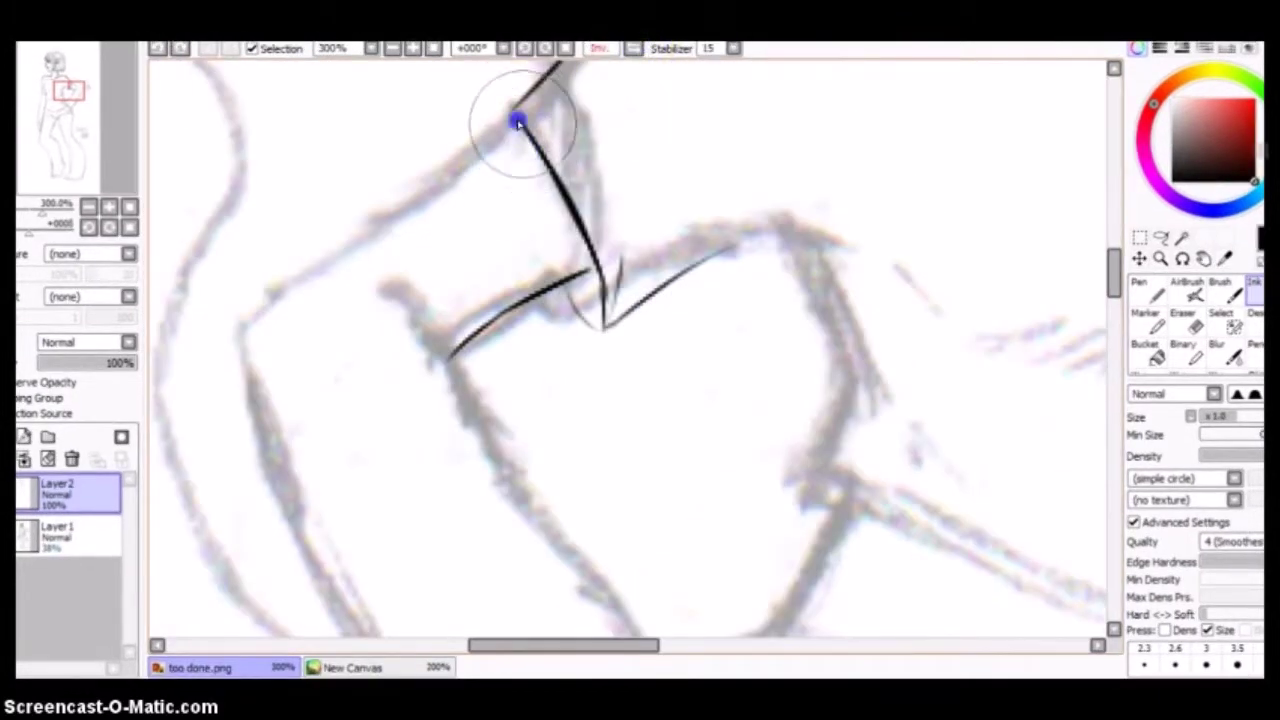
mouse_move(509, 120)
mouse_down()
mouse_move(255, 320)
mouse_move(260, 406)
mouse_move(320, 552)
mouse_up()
drag(338, 635, 400, 490)
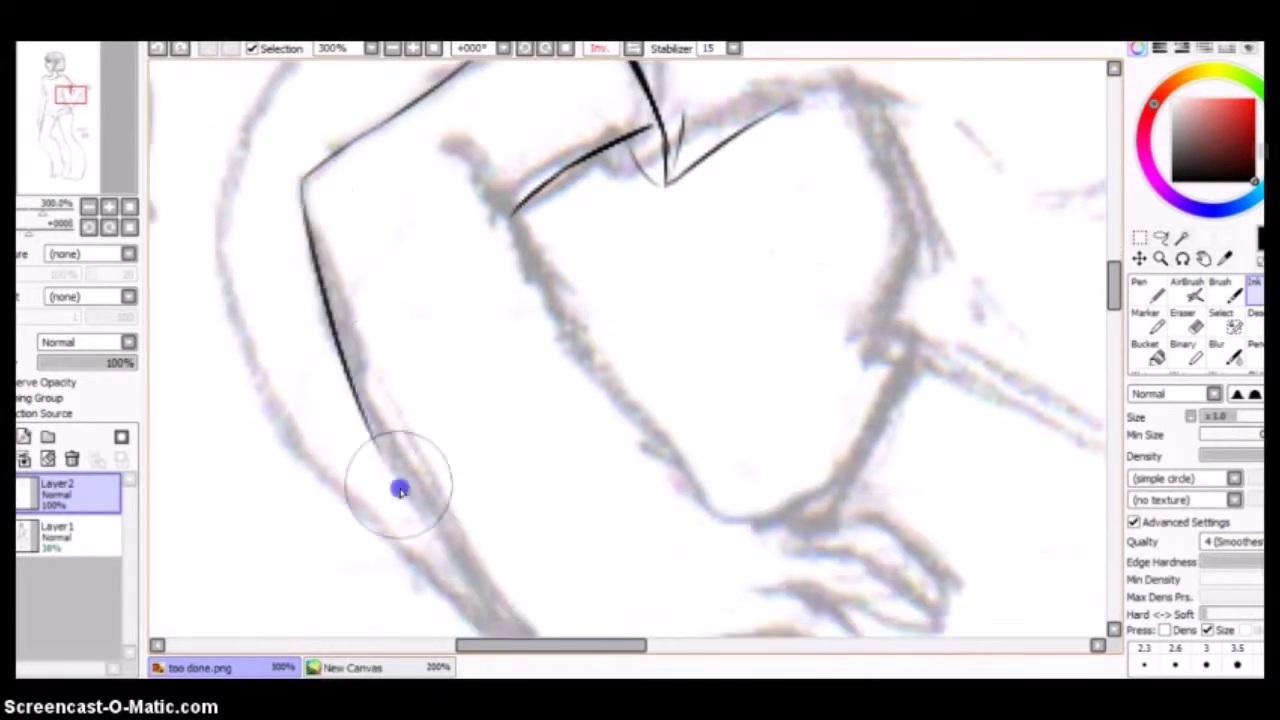
key(ctrl+z)
scroll(517, 615, down, 3)
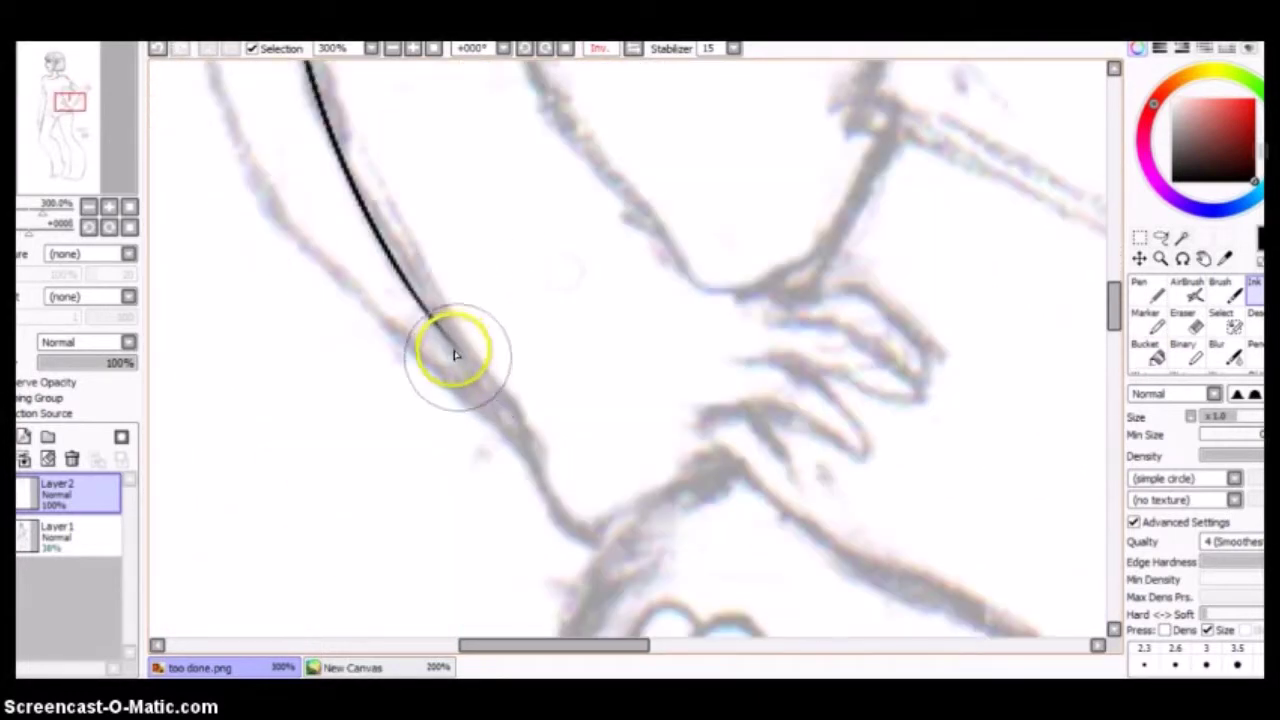
mouse_move(420, 314)
mouse_down()
mouse_move(508, 400)
mouse_move(558, 520)
mouse_move(626, 523)
mouse_move(677, 468)
mouse_move(720, 452)
mouse_up()
Ink the fingers of the hand resting on the hip
mouse_move(703, 408)
mouse_down()
mouse_move(753, 412)
mouse_move(800, 503)
mouse_up()
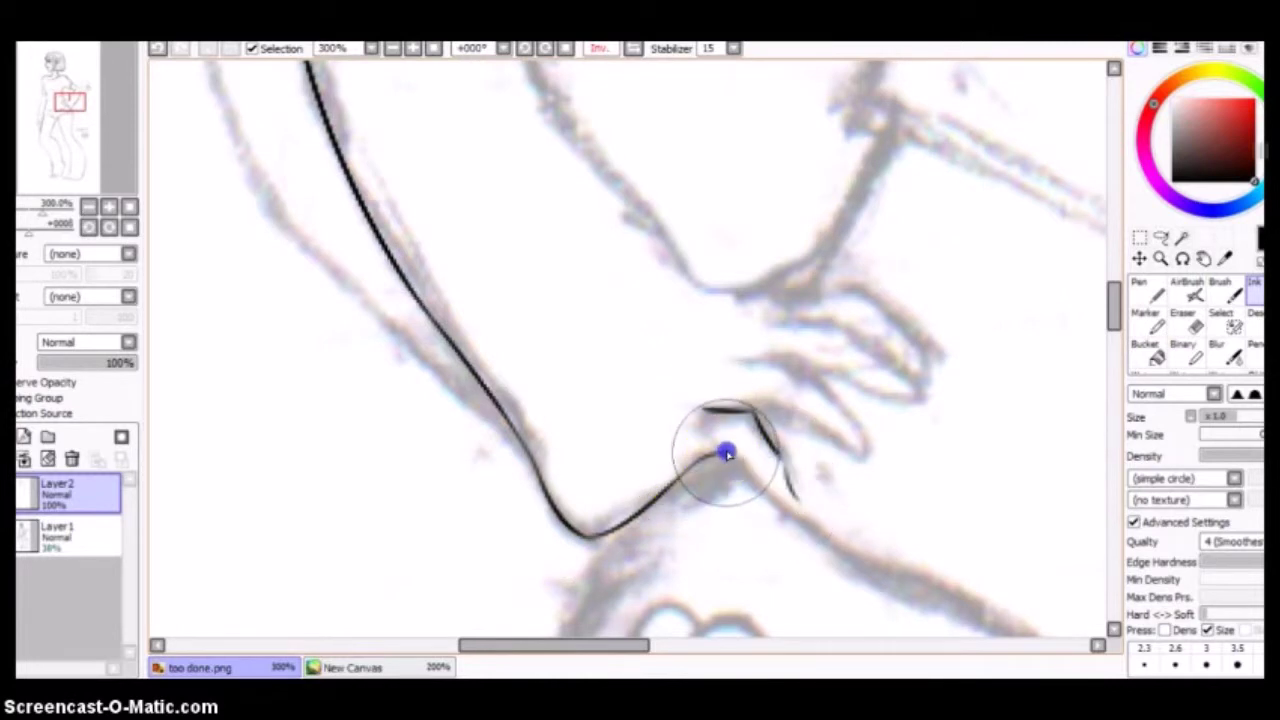
drag(726, 449, 776, 487)
click(800, 480)
click(633, 50)
click(392, 48)
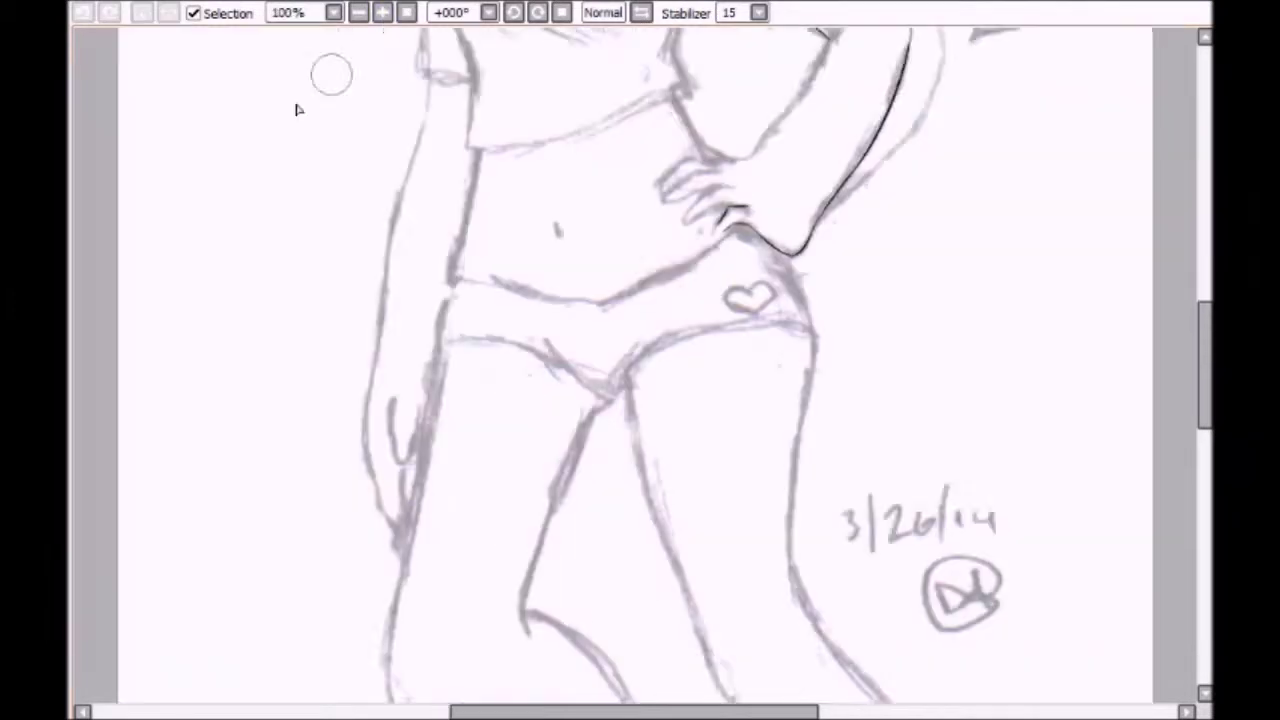
scroll(671, 472, up, 3)
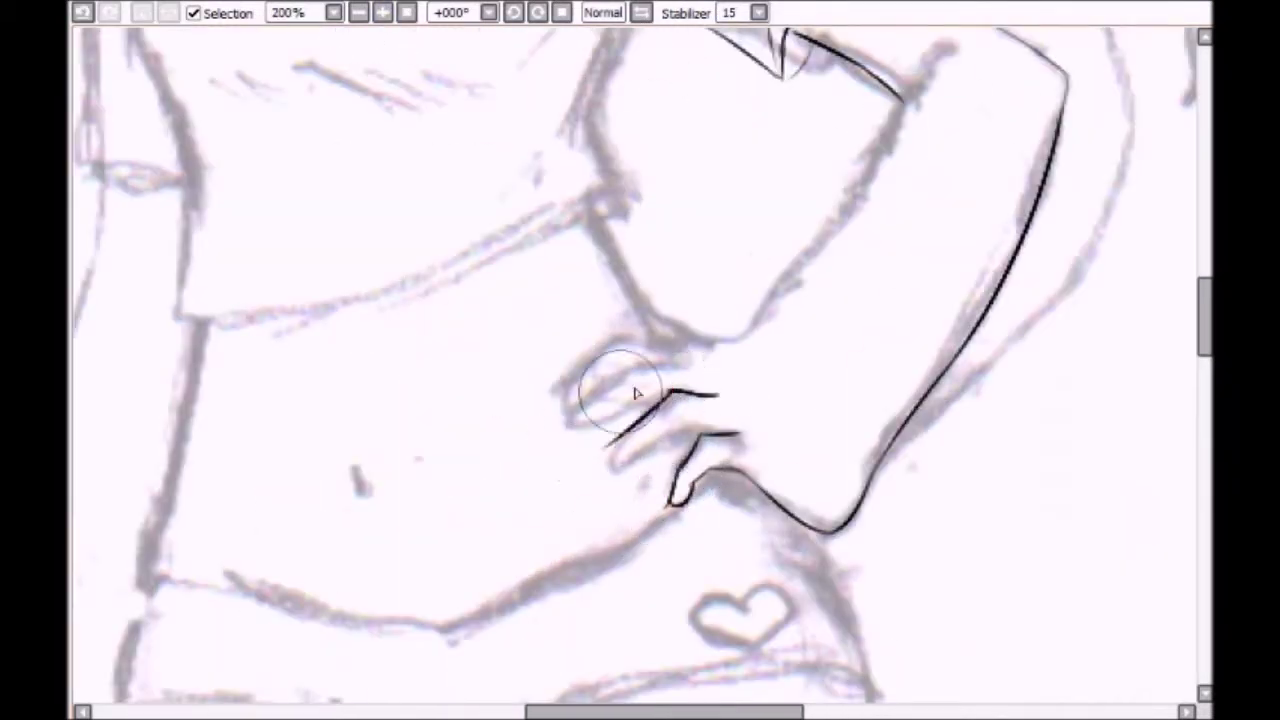
mouse_move(636, 393)
mouse_down()
mouse_move(634, 463)
mouse_move(666, 366)
mouse_move(666, 400)
mouse_move(626, 348)
mouse_move(560, 415)
mouse_up()
key(ctrl+z)
mouse_move(740, 338)
mouse_down()
mouse_move(663, 343)
mouse_move(557, 414)
mouse_up()
Rotate the canvas 180°, ink the bent forearm's inner contour up to the elbow crease, and reset the rotation
click(513, 12)
scroll(391, 286, down, 5)
scroll(951, 194, left, 5)
drag(866, 242, 749, 437)
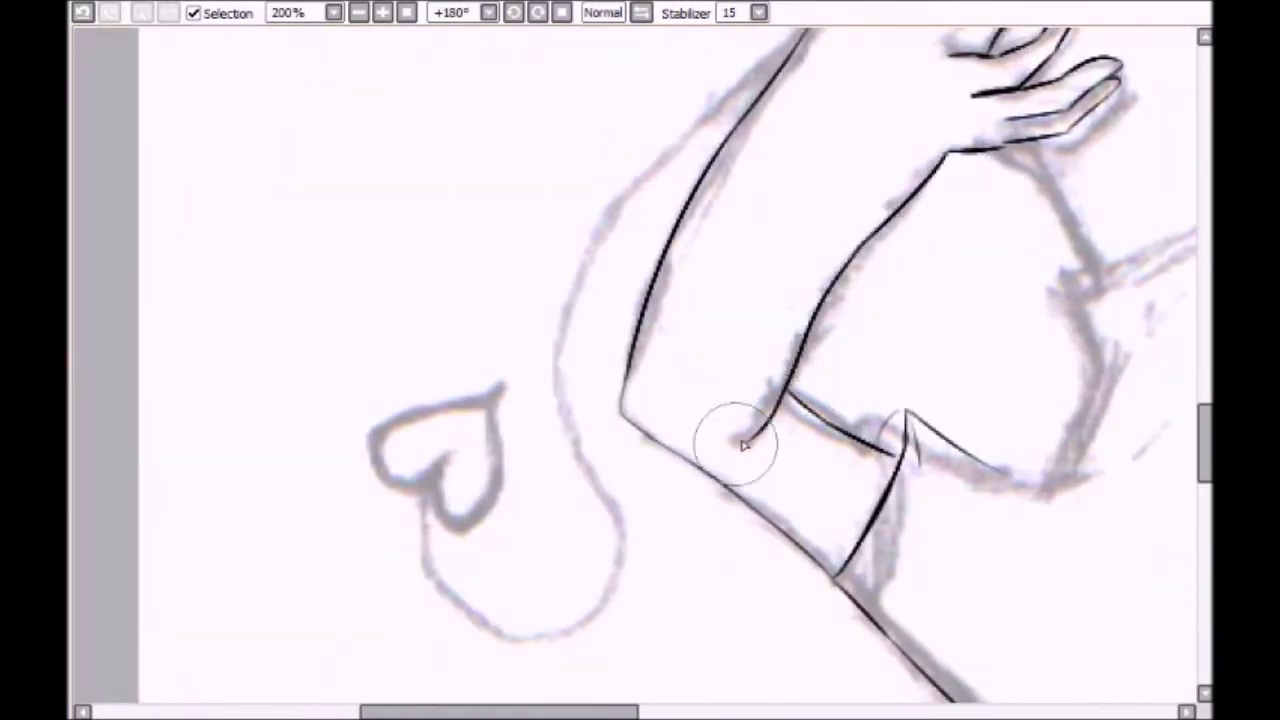
key(Home)
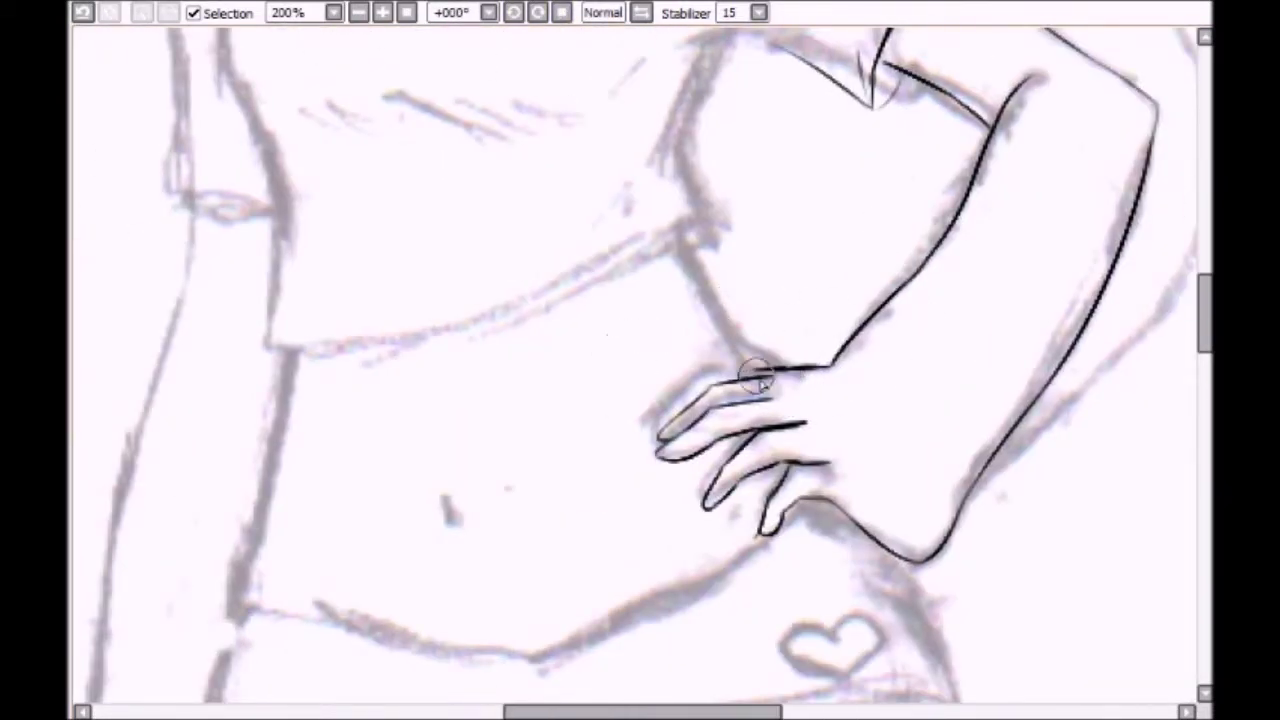
Ink the back waistline above the hand and the shirt's front side edge
drag(724, 326, 749, 375)
scroll(749, 375, down, 2)
scroll(749, 375, left, 3)
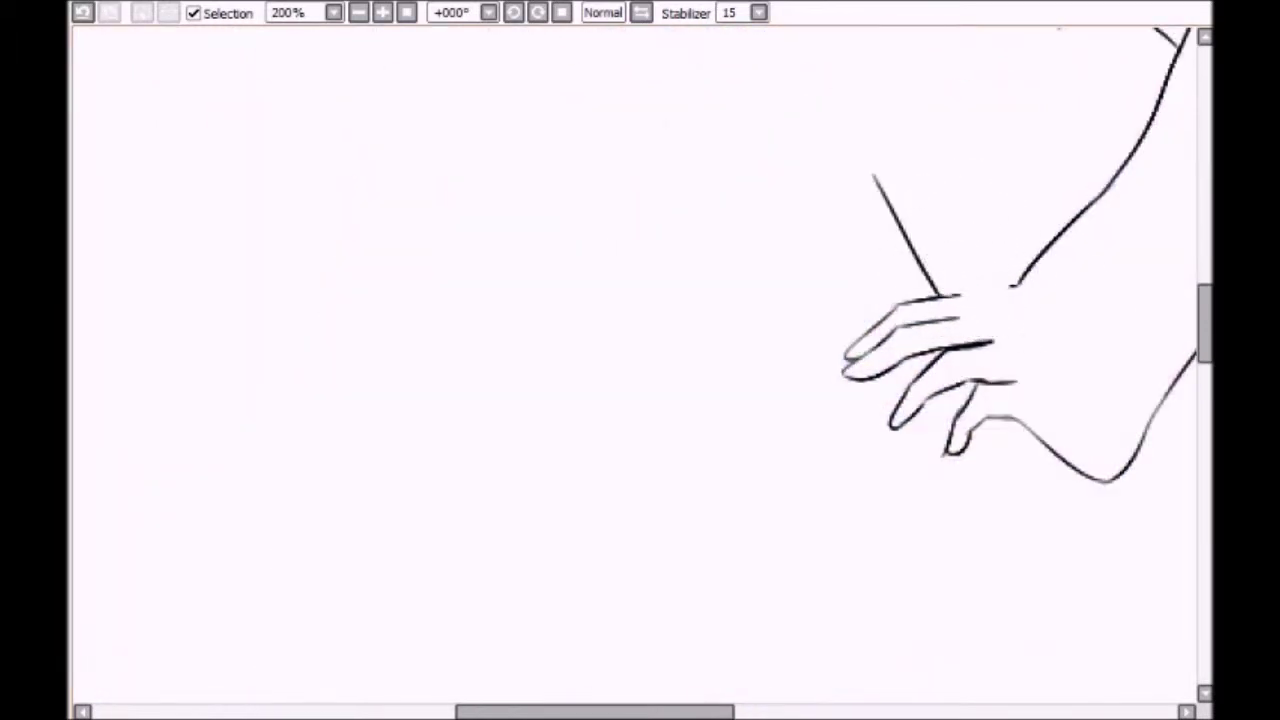
click(646, 13)
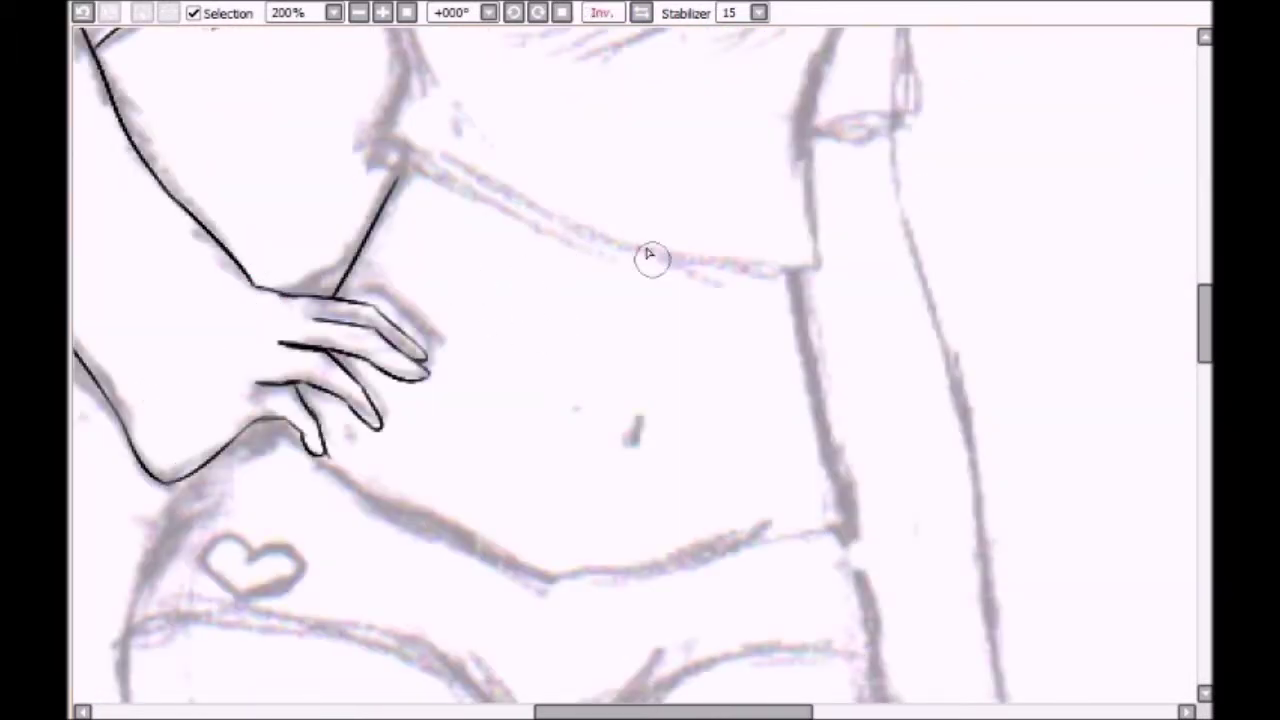
mouse_move(612, 300)
mouse_down()
mouse_move(612, 394)
mouse_move(627, 598)
mouse_up()
drag(641, 259, 657, 400)
Ink the underside of the bent arm's sleeve and the short fold strokes across the shirt's chest
drag(1176, 92, 1020, 120)
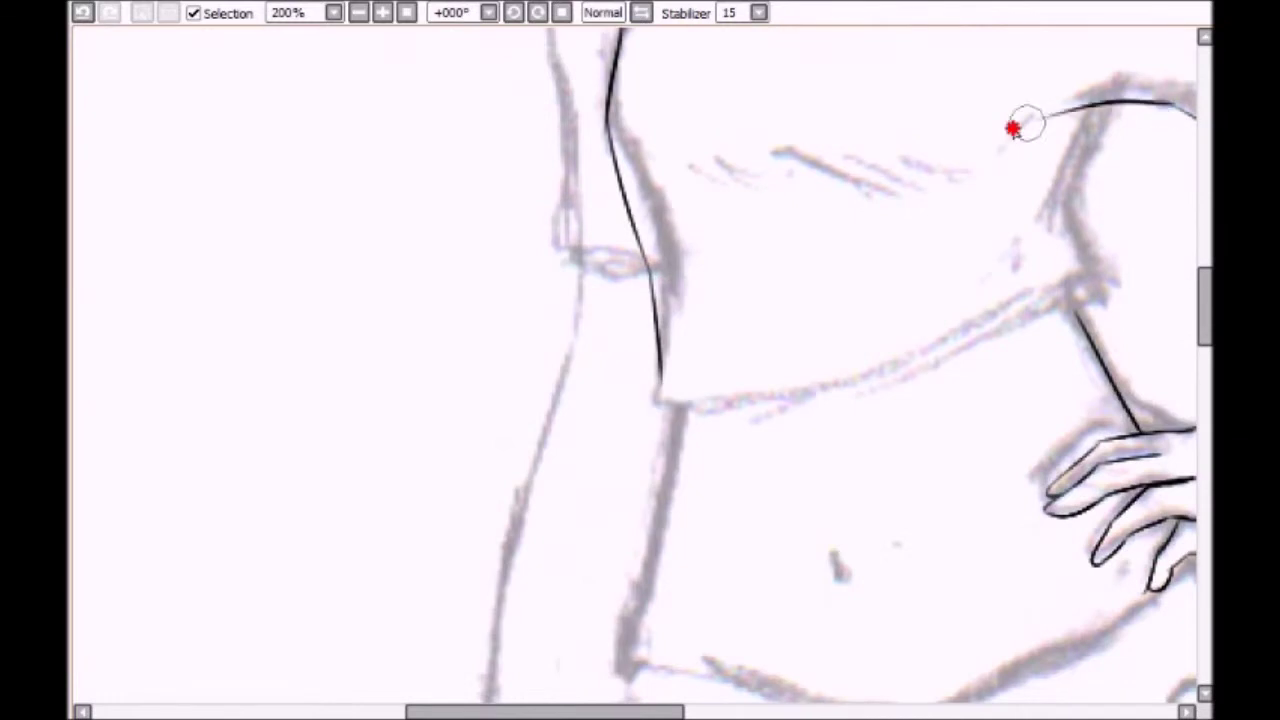
scroll(1020, 120, right, 3)
key(ctrl+z)
drag(900, 100, 720, 140)
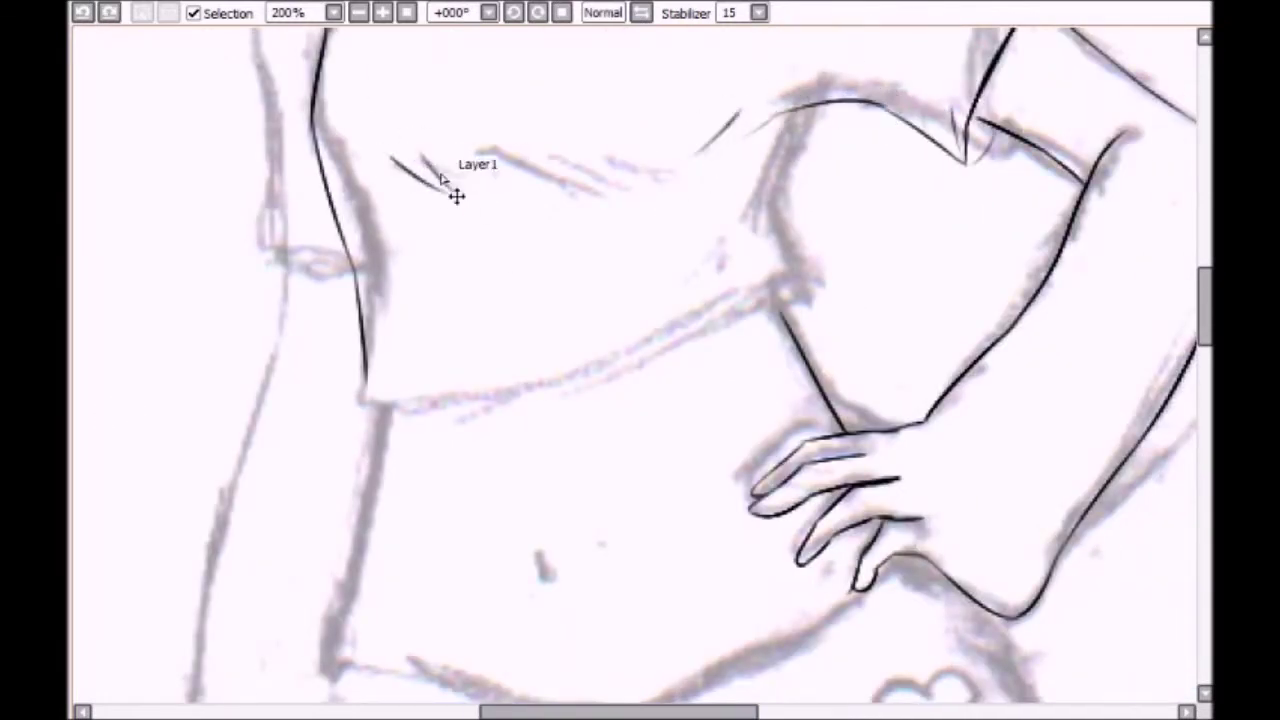
drag(487, 152, 600, 190)
drag(560, 158, 625, 188)
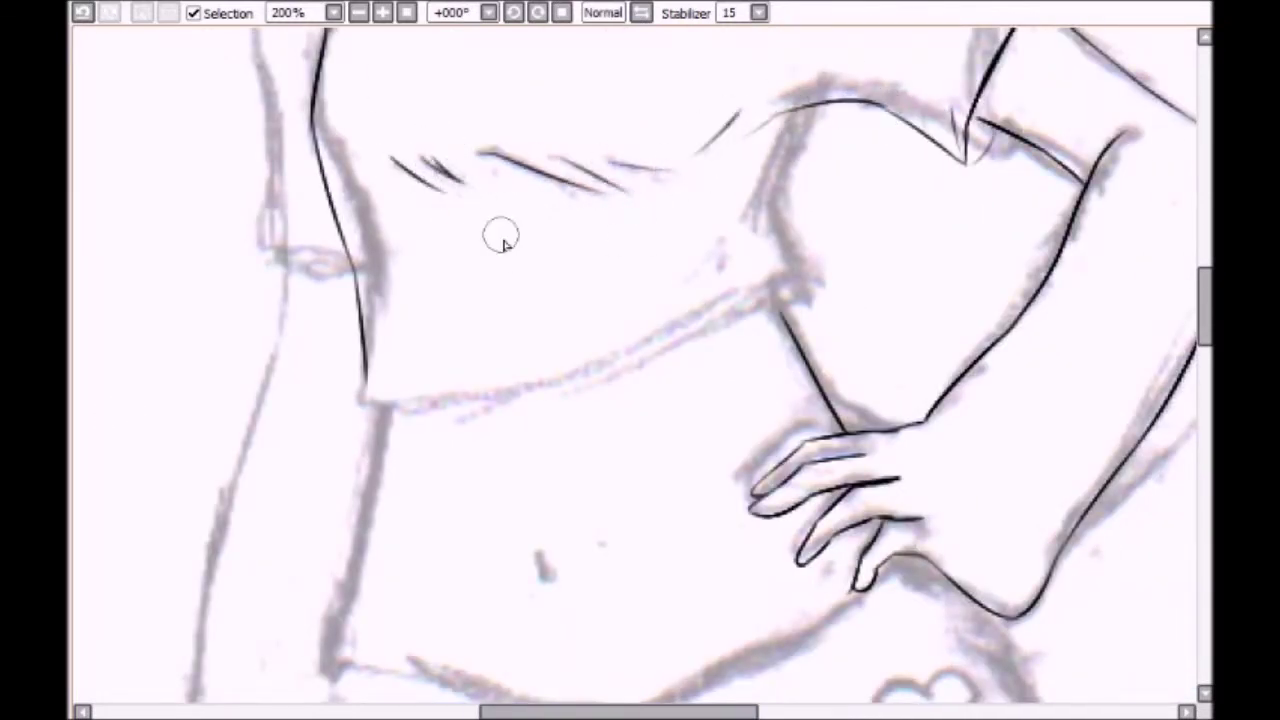
Ink the shirt's back edge and hem, and the bare waist down along the briefs' upper edge
mouse_move(808, 108)
mouse_down()
mouse_move(766, 195)
mouse_move(805, 285)
mouse_up()
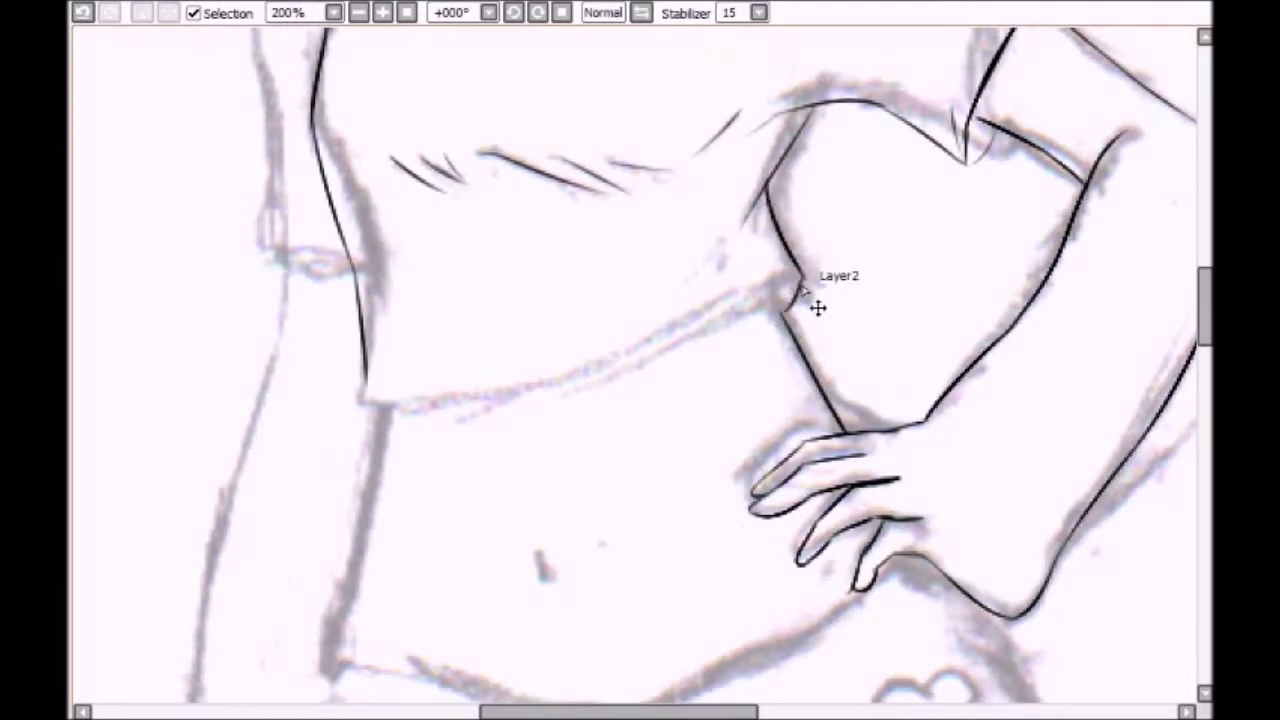
mouse_move(706, 297)
mouse_down()
mouse_move(366, 400)
mouse_move(448, 325)
mouse_move(710, 208)
mouse_move(655, 448)
mouse_up()
drag(769, 502, 566, 437)
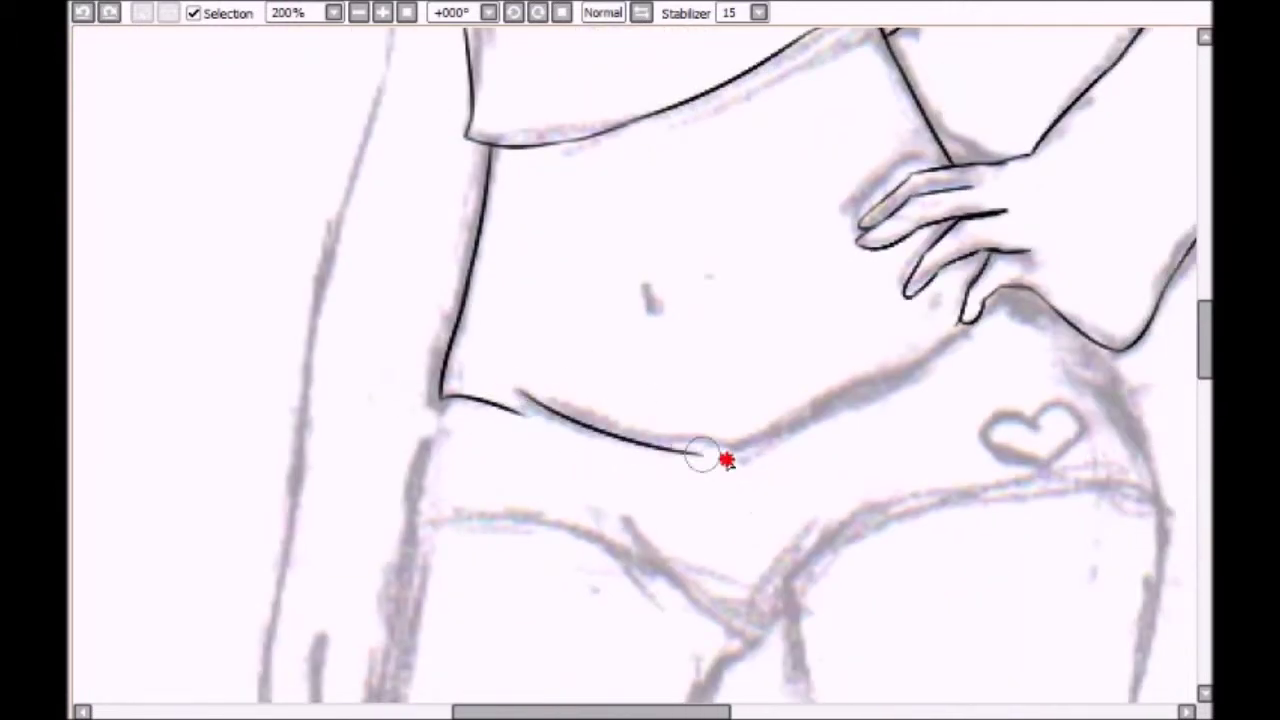
mouse_move(509, 403)
mouse_down()
mouse_move(586, 443)
mouse_move(684, 452)
mouse_move(1001, 290)
mouse_up()
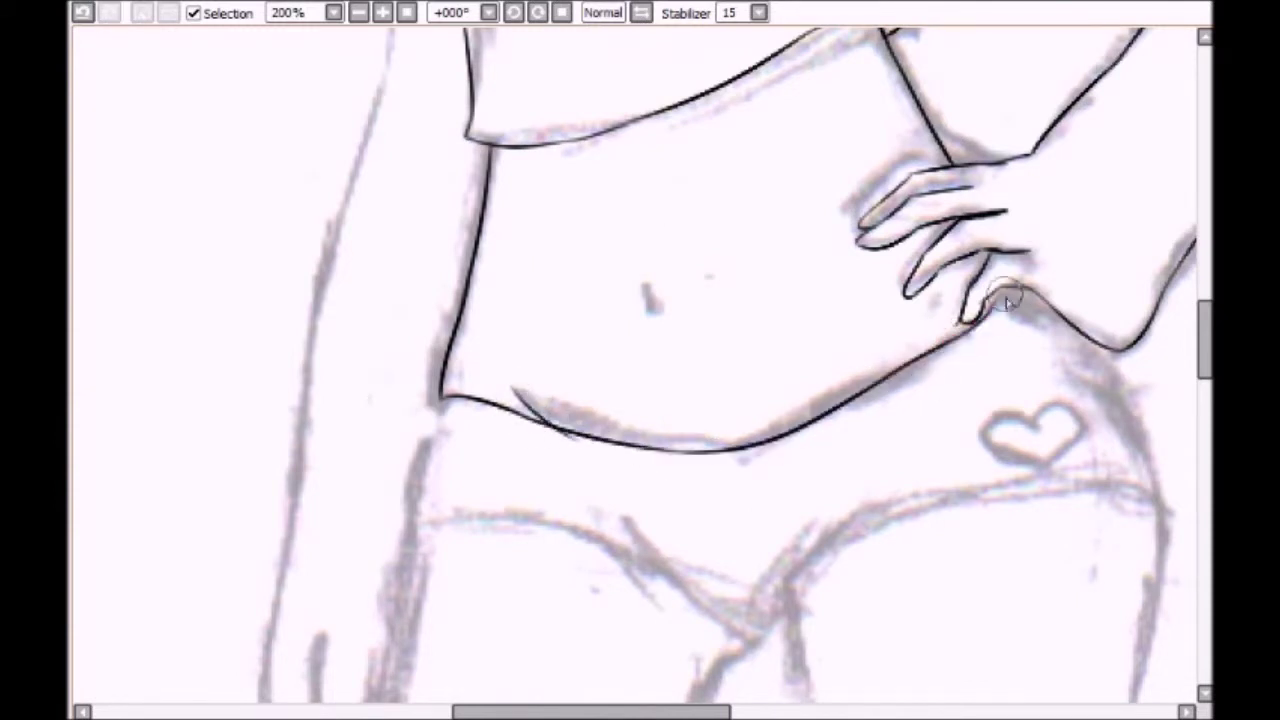
Ink the briefs' back hip and leg opening, continuing into the top of the outer thigh
click(358, 12)
scroll(443, 109, up, 2)
scroll(566, 380, down, 2)
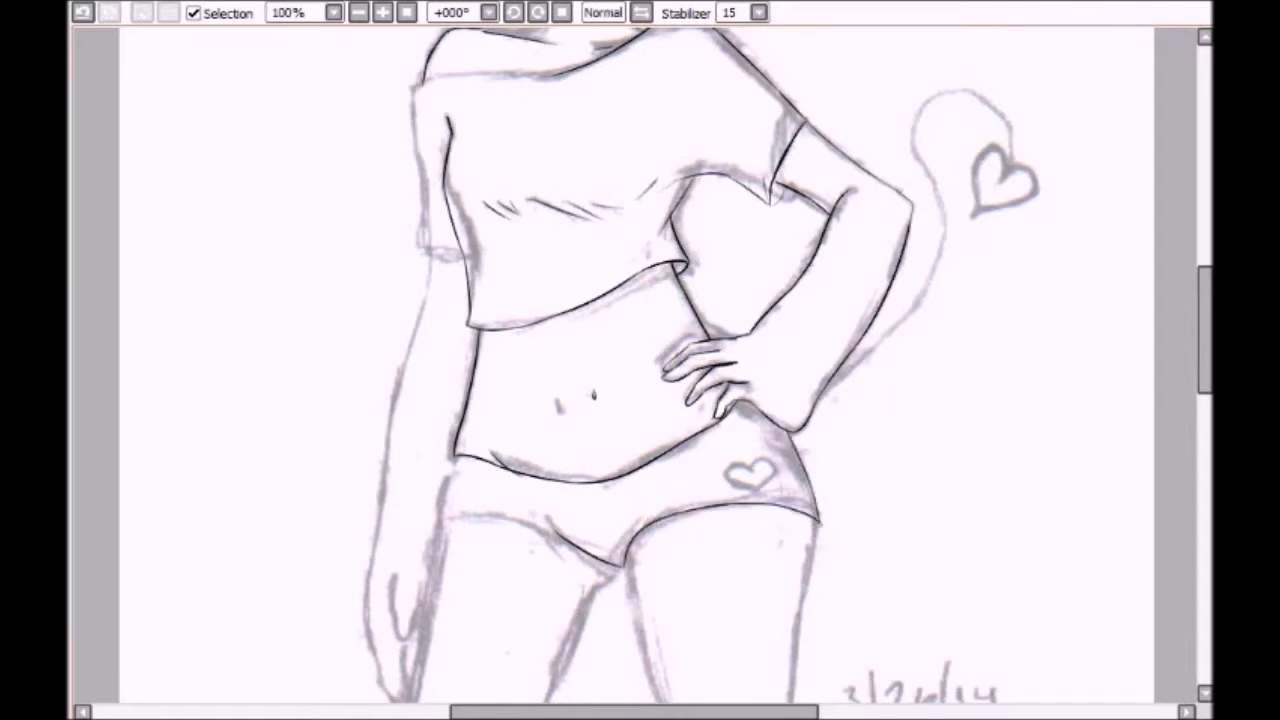
click(383, 12)
drag(1000, 337, 971, 523)
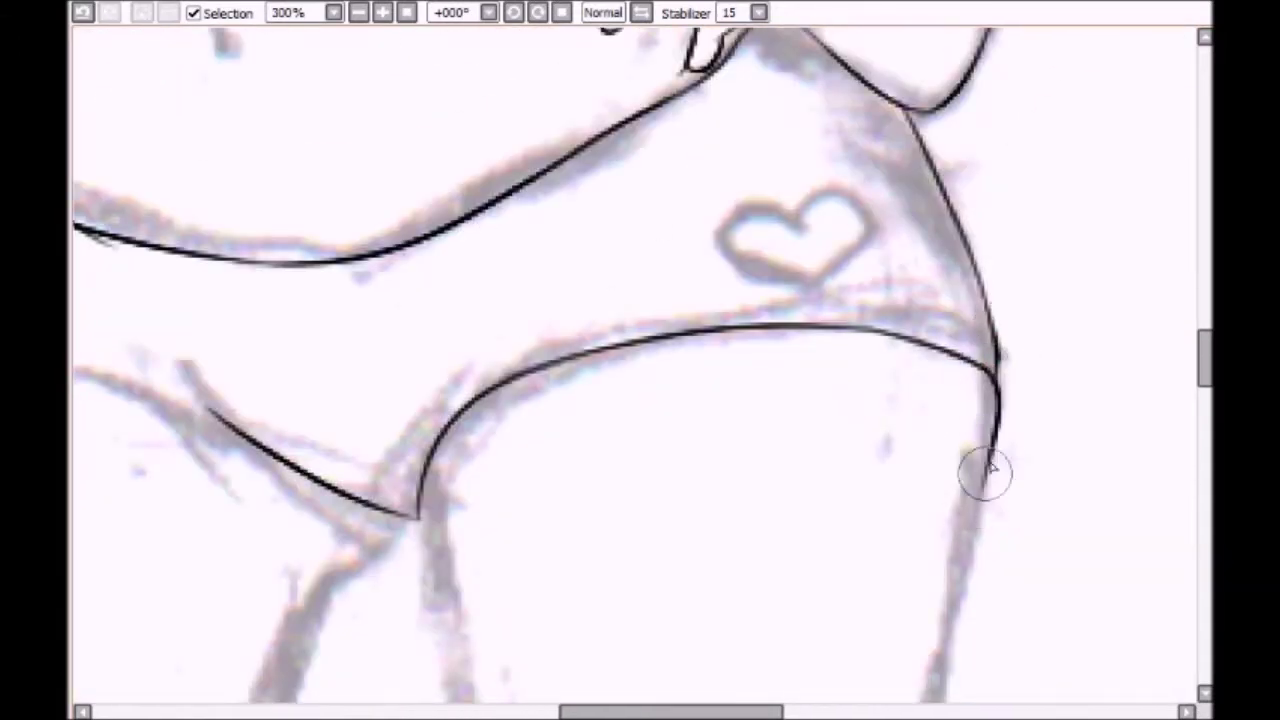
Ink the inner and outer thigh contours of the back leg down toward the knee
click(360, 12)
click(360, 12)
drag(626, 362, 650, 395)
drag(711, 538, 745, 595)
scroll(743, 337, down, 3)
scroll(760, 300, up, 2)
drag(777, 116, 794, 351)
Ink the calf and shin contours of the back leg down to the ankle
scroll(794, 351, down, 3)
mouse_move(794, 169)
mouse_down()
mouse_move(878, 262)
mouse_move(920, 591)
mouse_up()
scroll(920, 591, down, 3)
drag(916, 445, 912, 500)
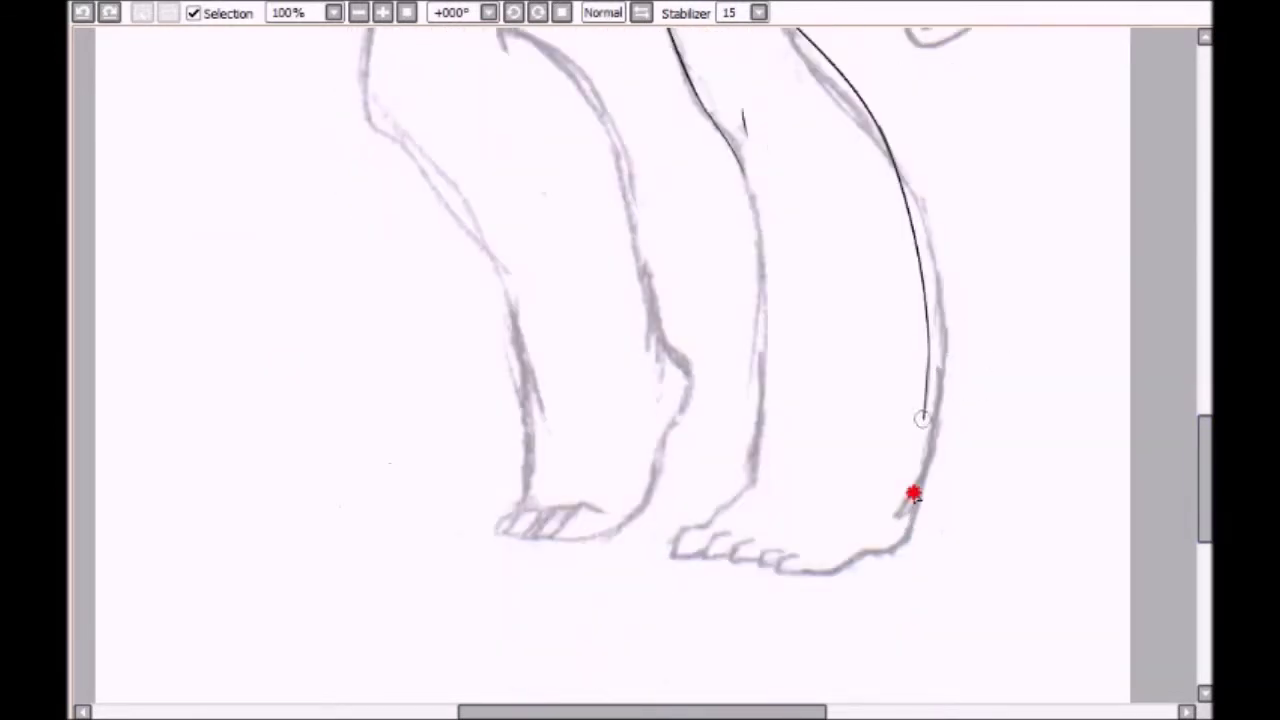
mouse_move(740, 160)
mouse_down()
mouse_move(760, 335)
mouse_move(752, 470)
mouse_up()
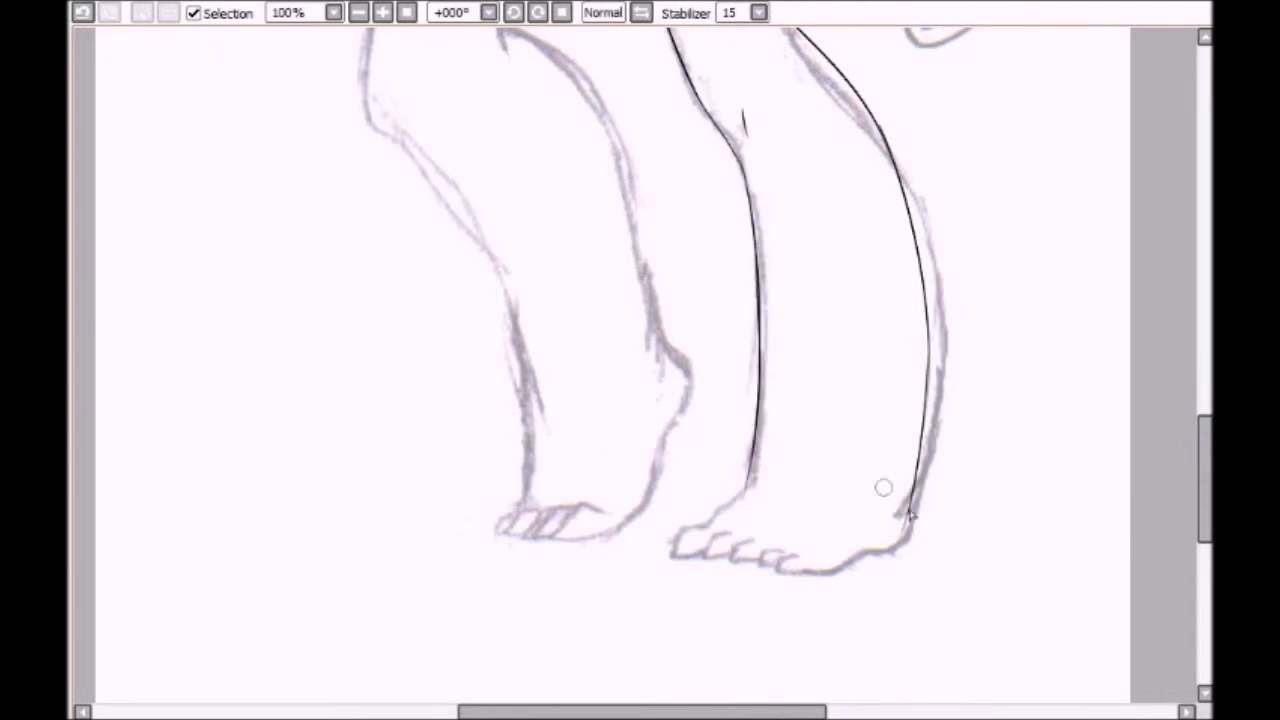
Transform the back leg's calf line to follow the sketched contour more closely
scroll(880, 486, up, 3)
drag(870, 210, 800, 215)
scroll(1205, 448, down, 3)
scroll(1205, 448, up, 3)
key(ctrl+t)
mouse_move(951, 134)
mouse_down()
mouse_move(920, 163)
mouse_move(849, 171)
mouse_move(869, 160)
mouse_up()
click(864, 685)
key(Return)
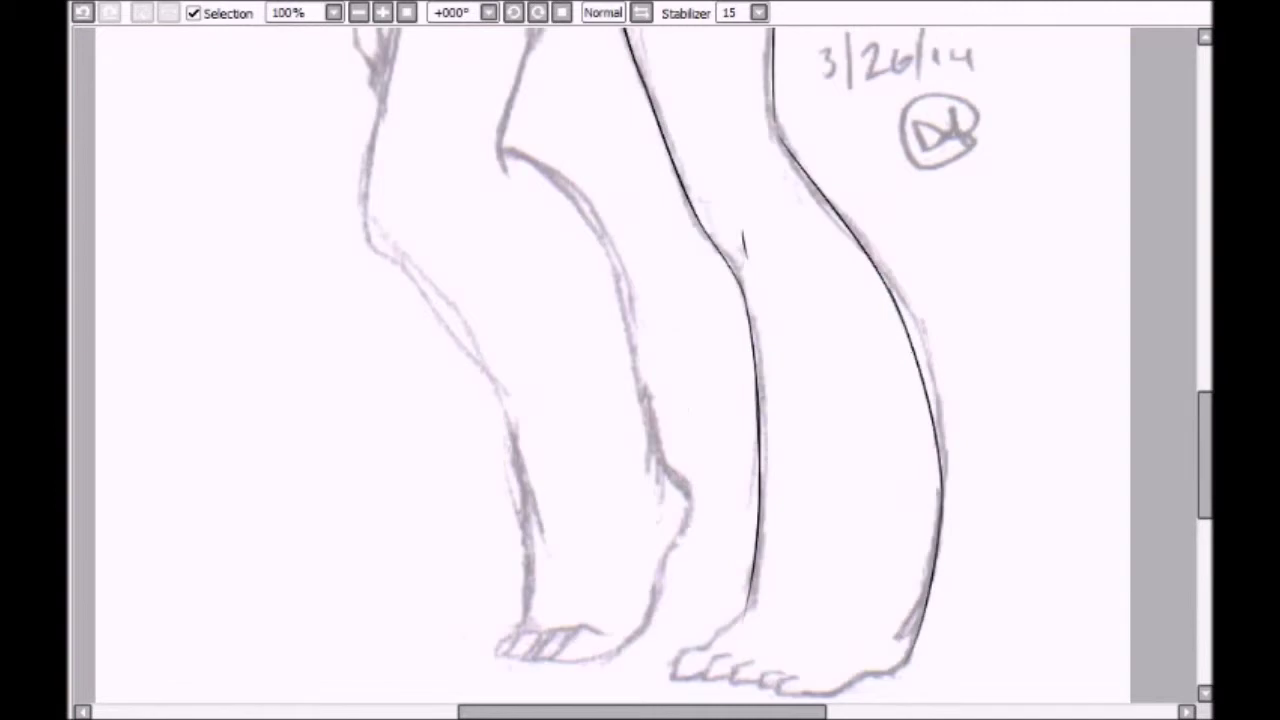
Ink the lower end of the calf line into the back foot's ankle
scroll(886, 206, down, 2)
scroll(886, 206, up, 2)
drag(648, 712, 781, 712)
drag(1205, 460, 1200, 577)
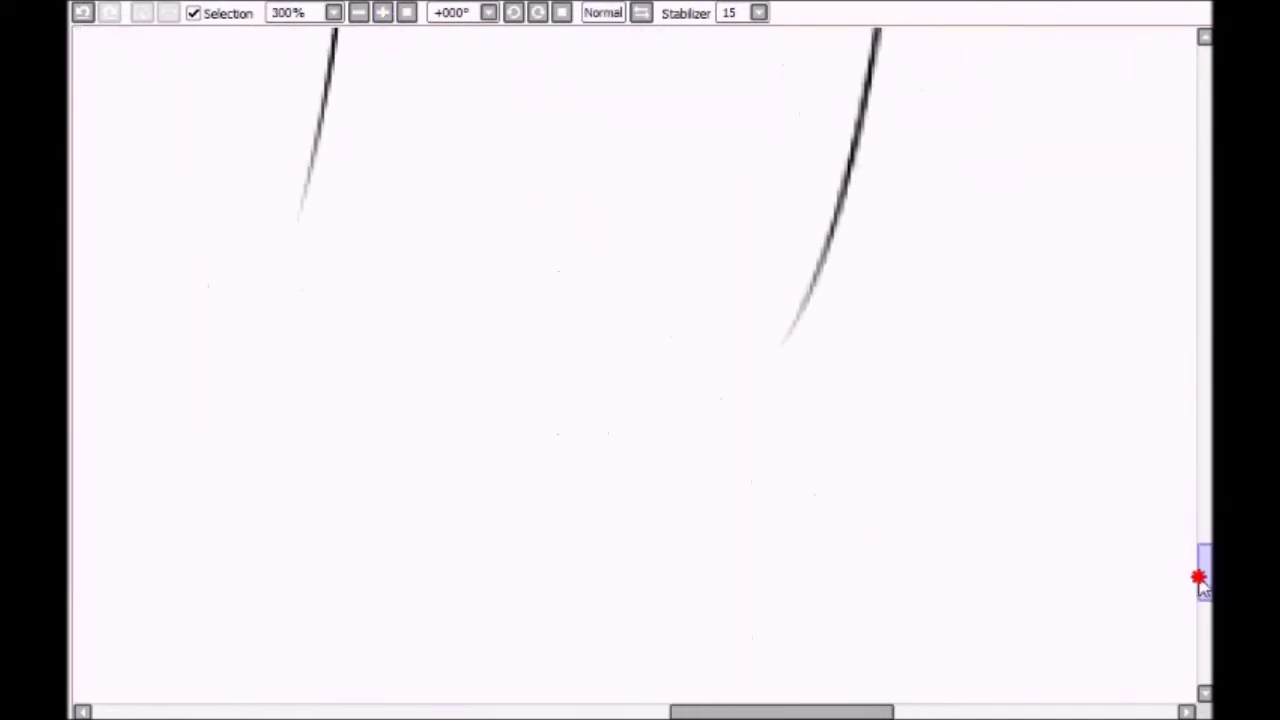
drag(838, 215, 852, 198)
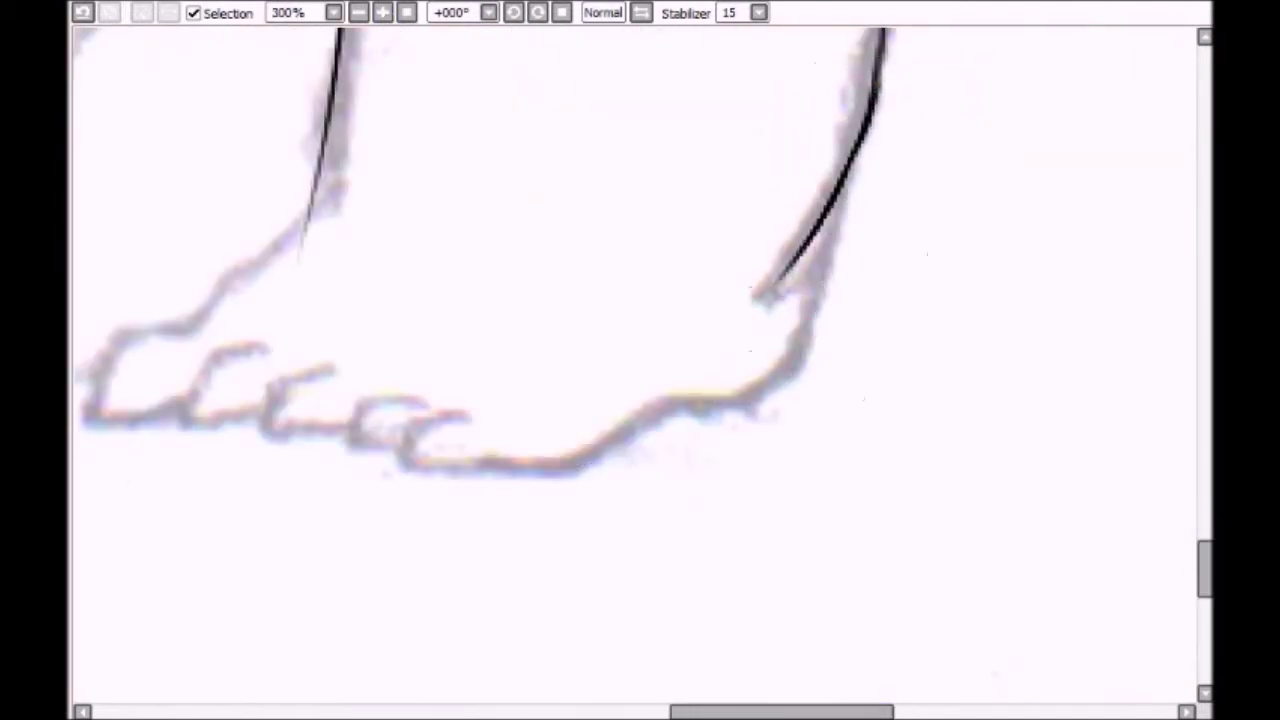
key(alt+Tab)
key(alt+Tab)
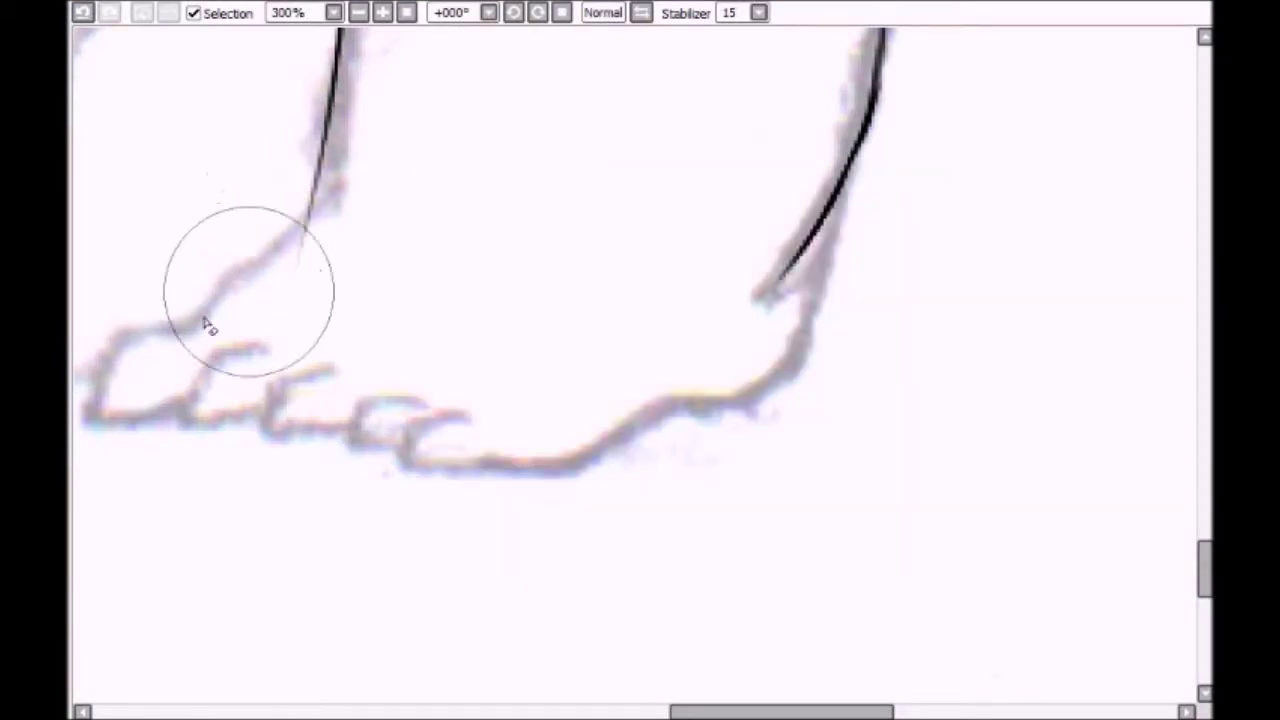
Ink the back foot's instep, toes and sole
mouse_move(303, 222)
mouse_down()
mouse_move(246, 294)
mouse_move(566, 249)
mouse_up()
mouse_move(548, 243)
mouse_down()
mouse_move(420, 334)
mouse_move(417, 397)
mouse_move(608, 370)
mouse_move(729, 429)
mouse_move(734, 406)
mouse_move(818, 430)
mouse_move(943, 414)
mouse_move(1123, 277)
mouse_move(1100, 245)
mouse_up()
drag(342, 317, 762, 517)
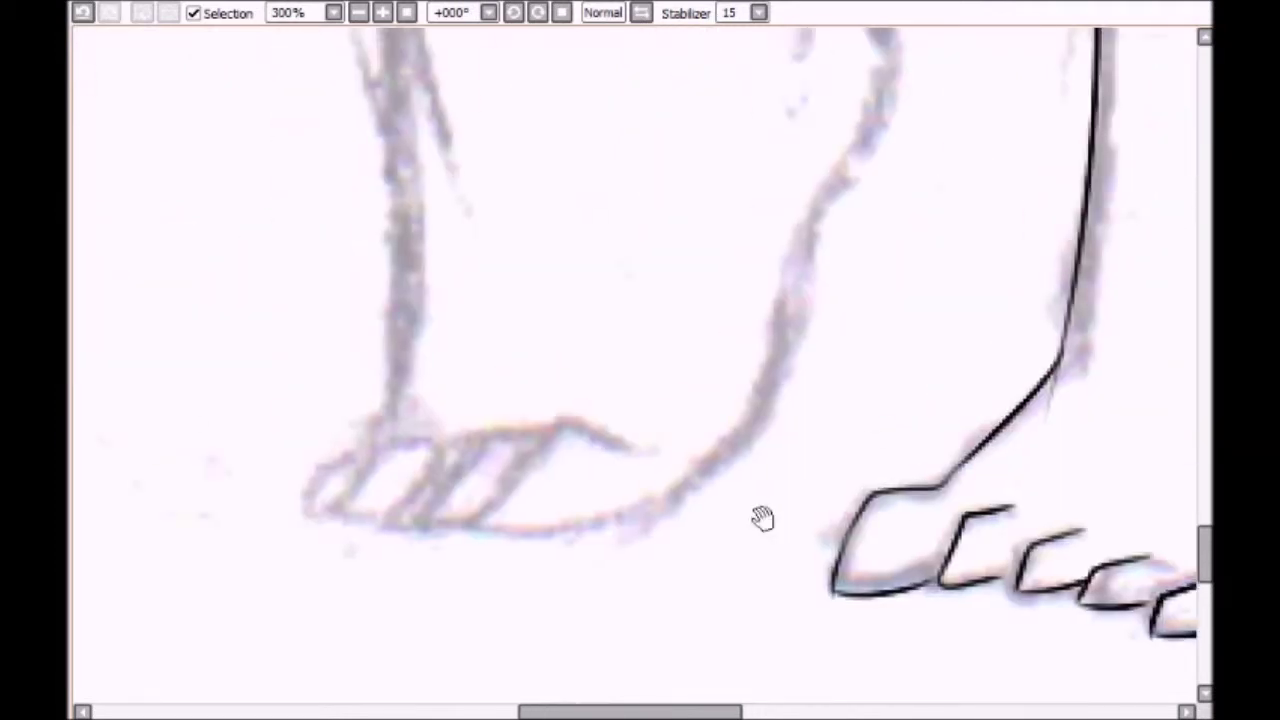
Ink the hanging arm with its sleeve and hand, and the briefs' front edge beside the thigh
scroll(762, 517, down, 5)
scroll(366, 343, up, 3)
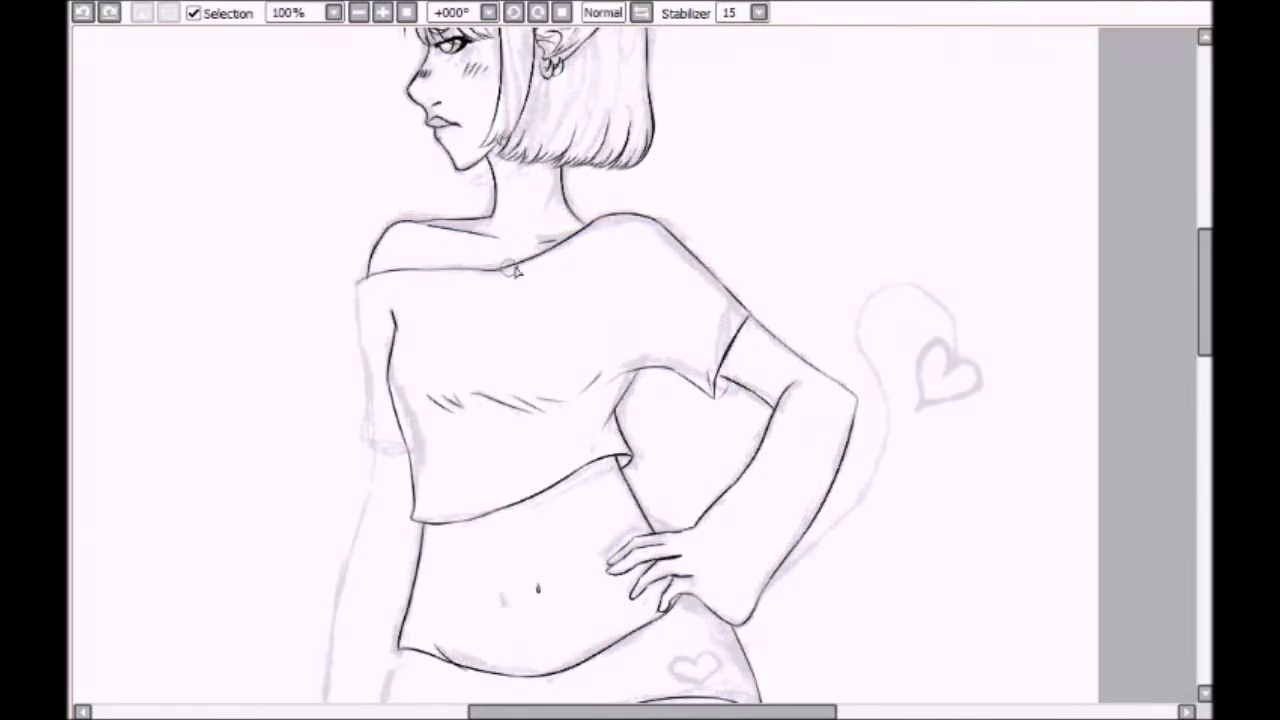
drag(358, 288, 402, 449)
drag(549, 358, 702, 151)
drag(537, 242, 490, 451)
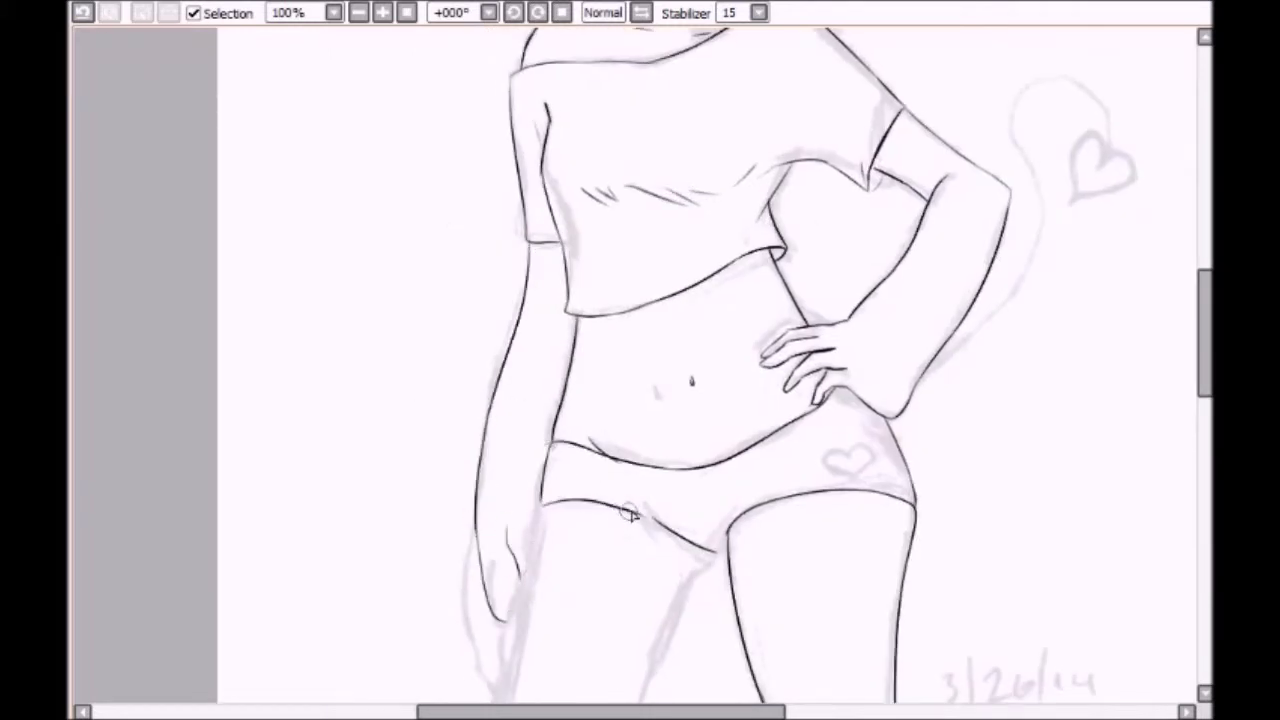
mouse_move(508, 532)
mouse_down()
mouse_move(522, 574)
mouse_move(535, 432)
mouse_up()
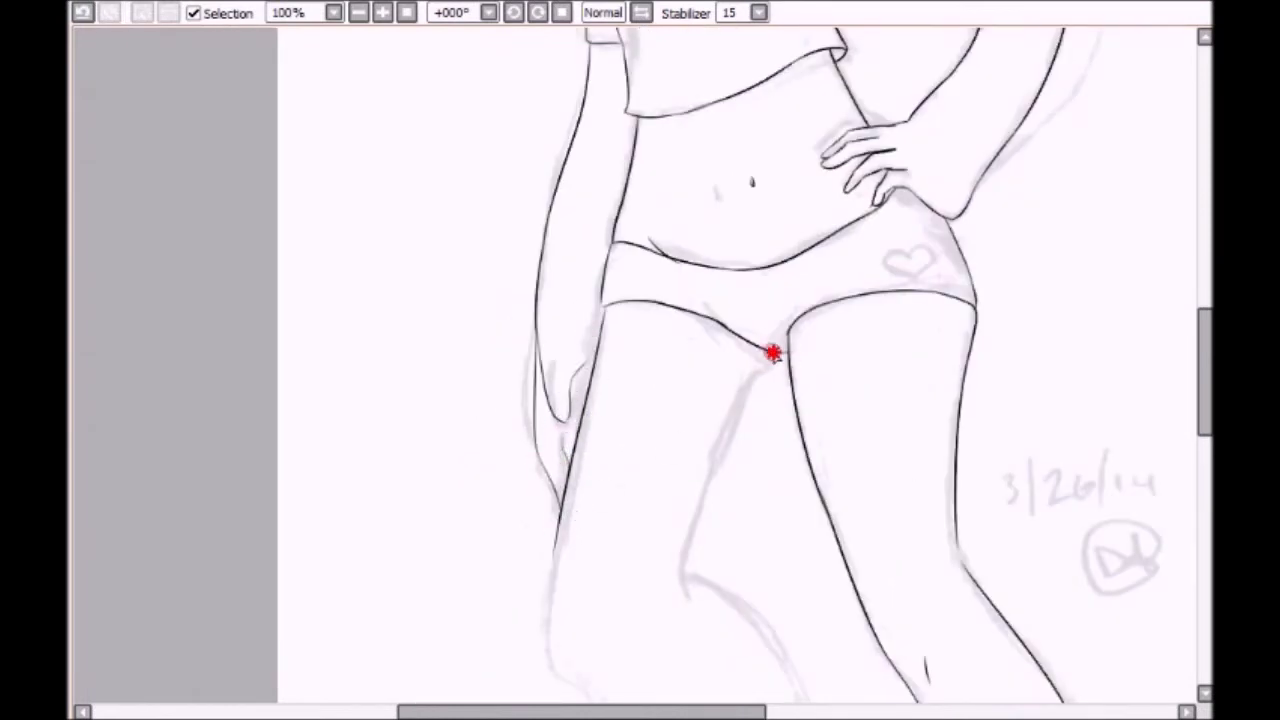
Ink the bent leg's inner thigh from the briefs to behind the knee, and its calf line down to the heel
drag(772, 352, 692, 548)
drag(692, 548, 712, 343)
key(h)
drag(765, 477, 765, 247)
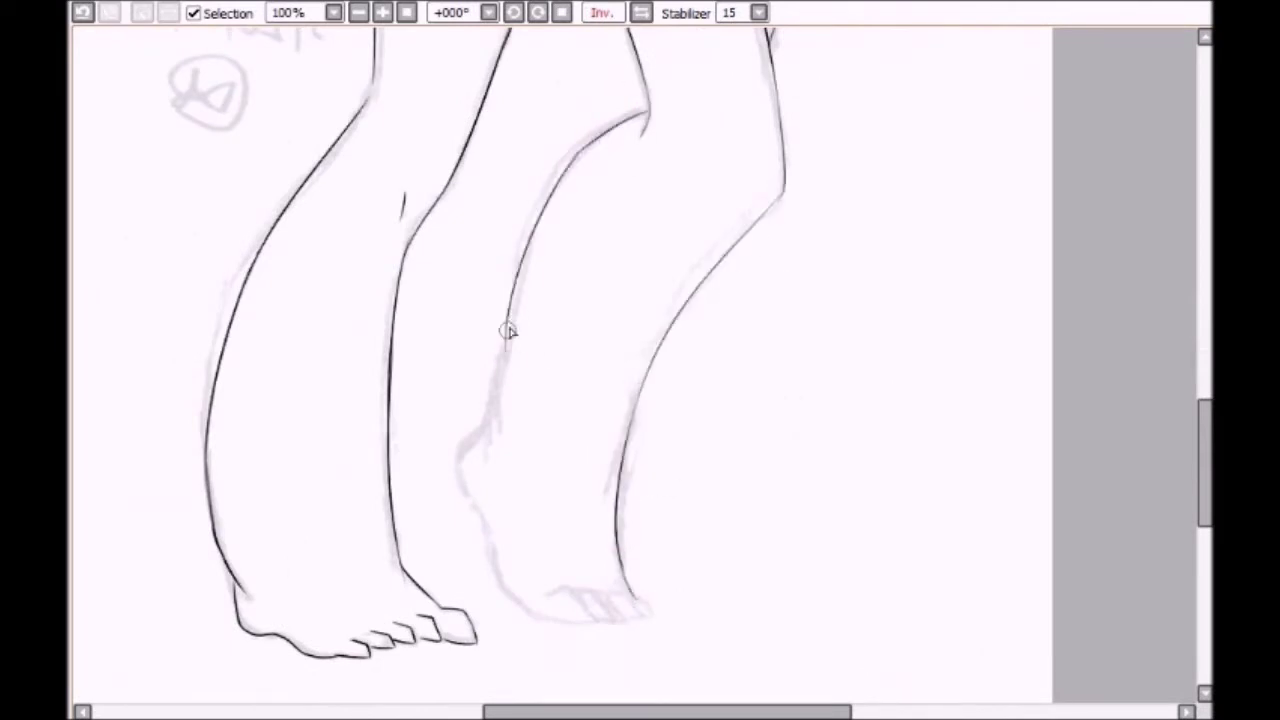
key(ctrl+z)
key(ctrl+z)
drag(530, 257, 484, 425)
Ink the toes and the underside of the bent leg's foot
key(h)
drag(726, 594, 687, 617)
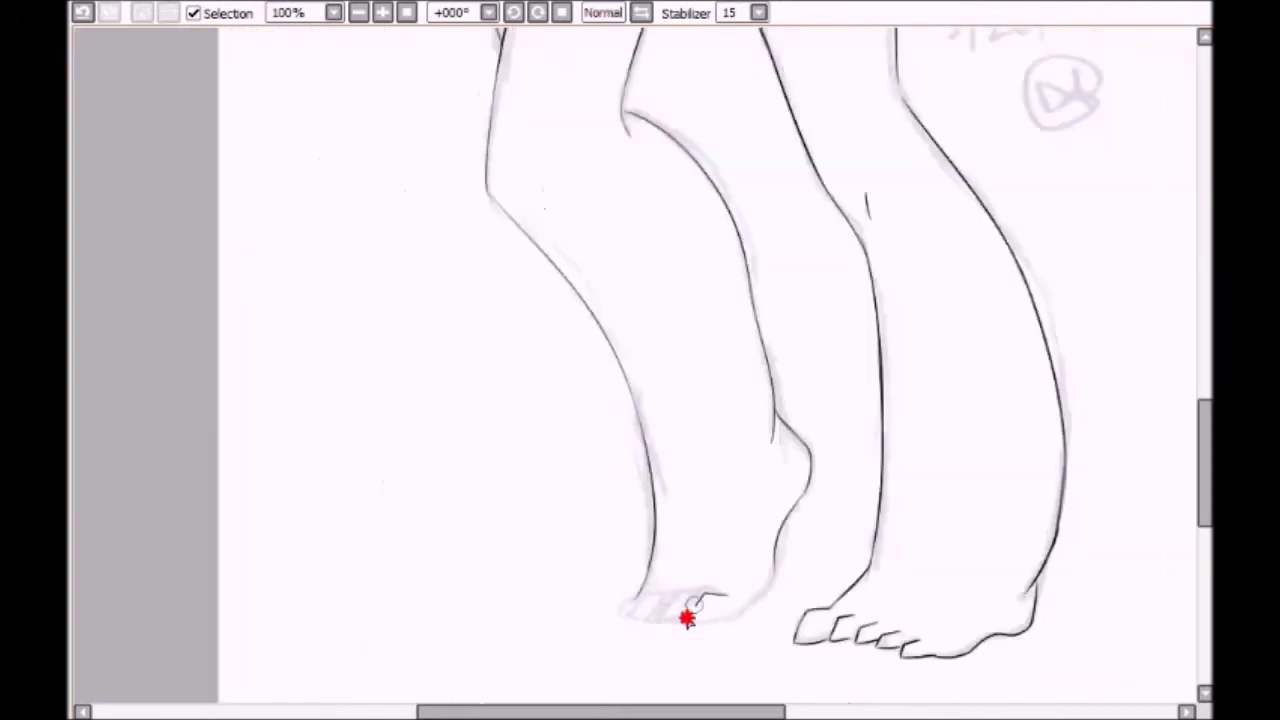
drag(734, 595, 738, 600)
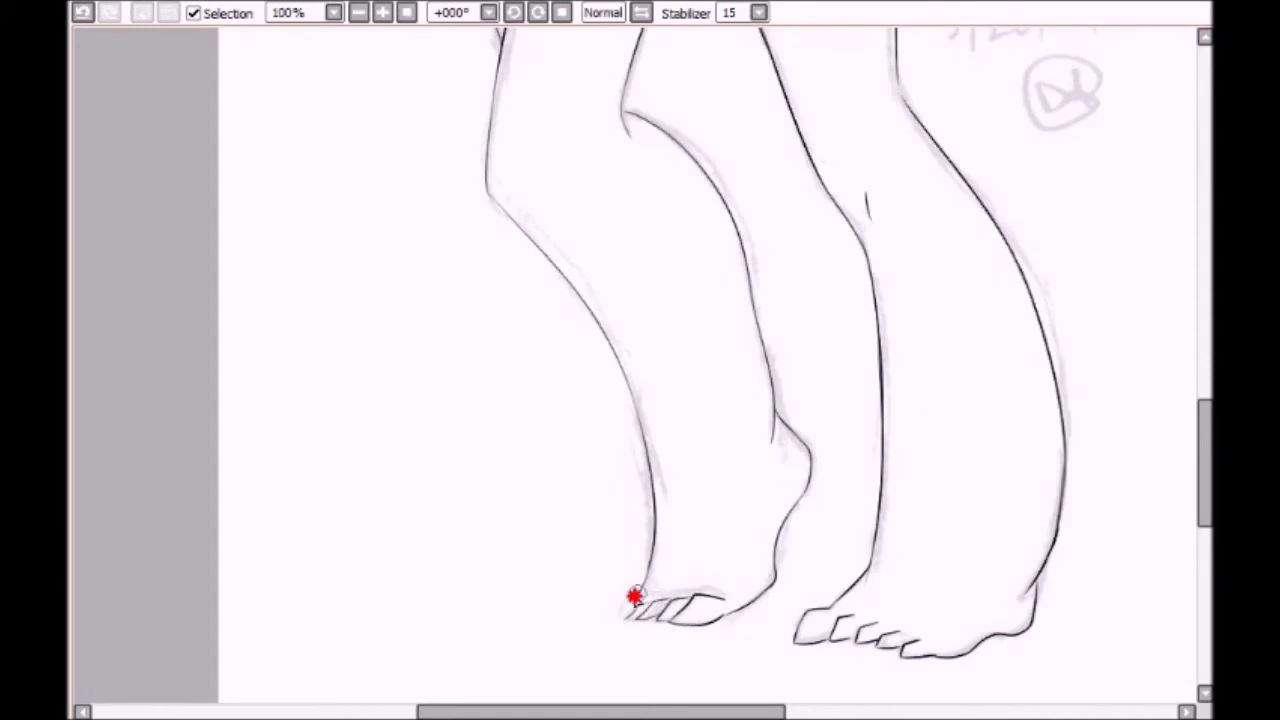
Set the stroke stabilizer to S-4 and hide the rough sketch beneath the line art
scroll(645, 632, up, 10)
mouse_move(532, 314)
mouse_down()
mouse_move(766, 463)
mouse_move(714, 560)
mouse_move(863, 217)
mouse_move(836, 260)
mouse_up()
click(759, 12)
click(730, 357)
scroll(143, 509, up, 5)
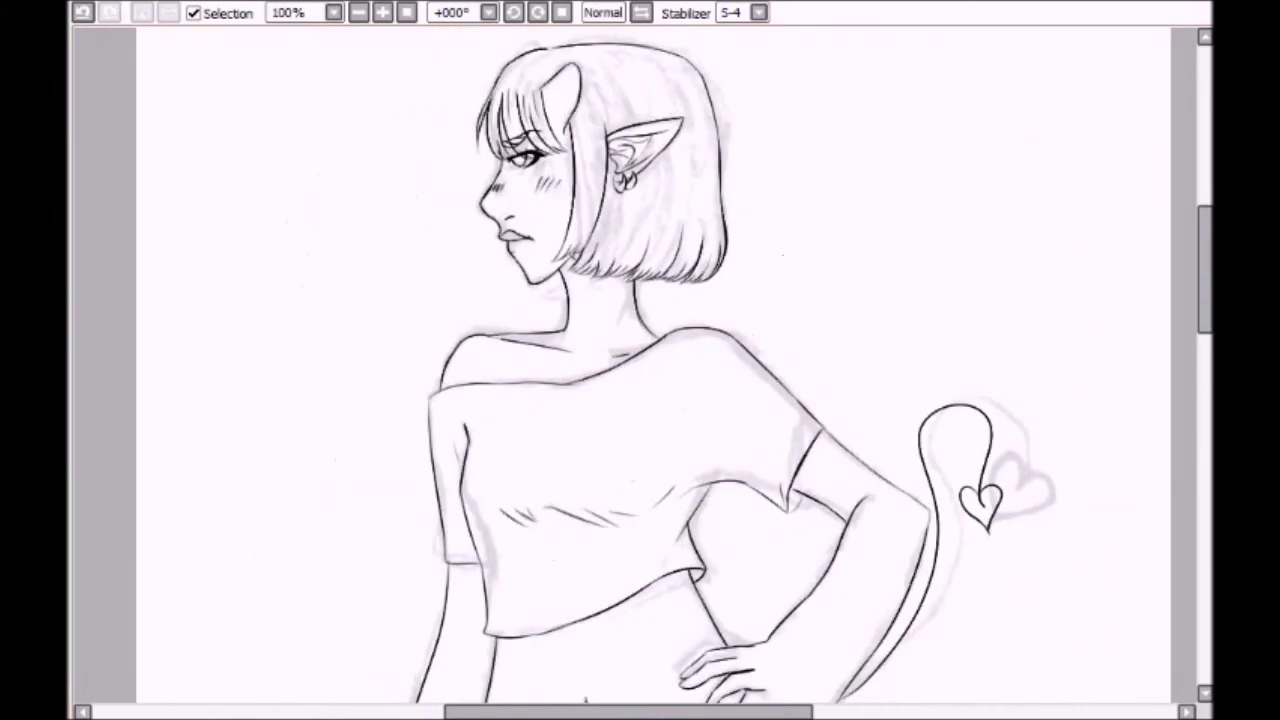
click(406, 12)
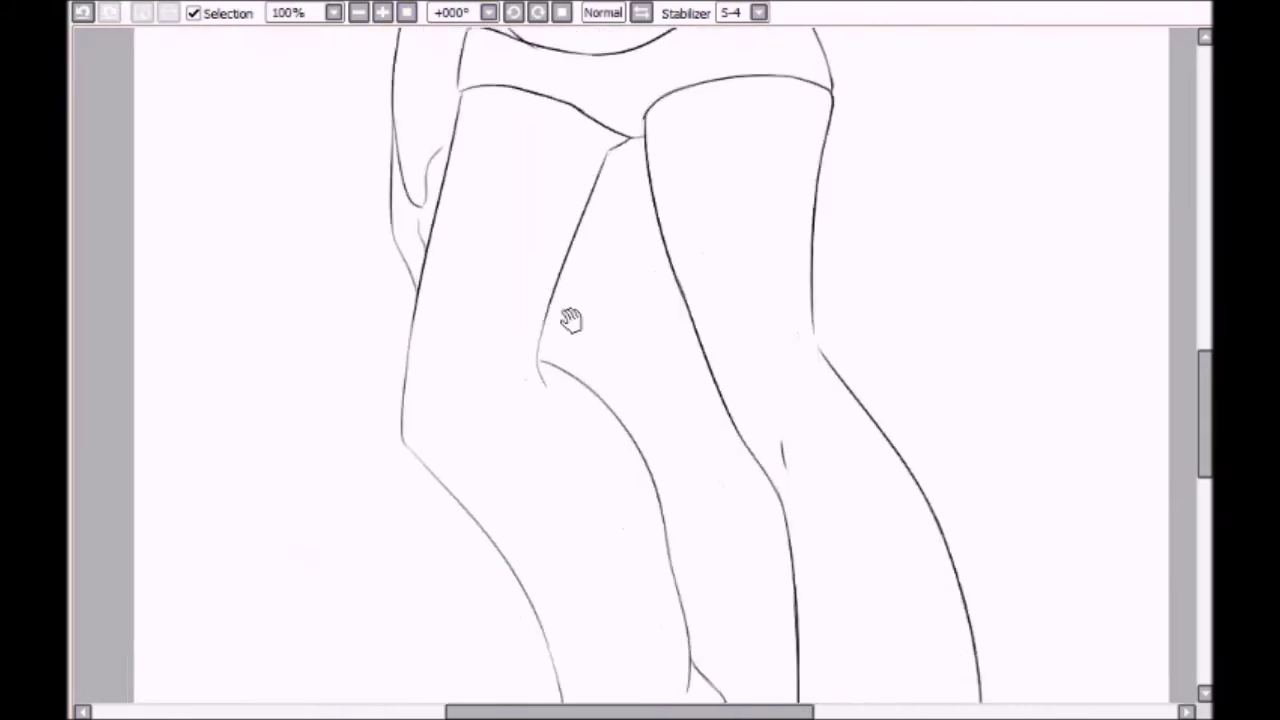
Redraw the middle section of the bent leg's calf line so it joins smoothly into the ankle
scroll(571, 314, down, 5)
scroll(421, 52, up, 1)
scroll(421, 52, up, 3)
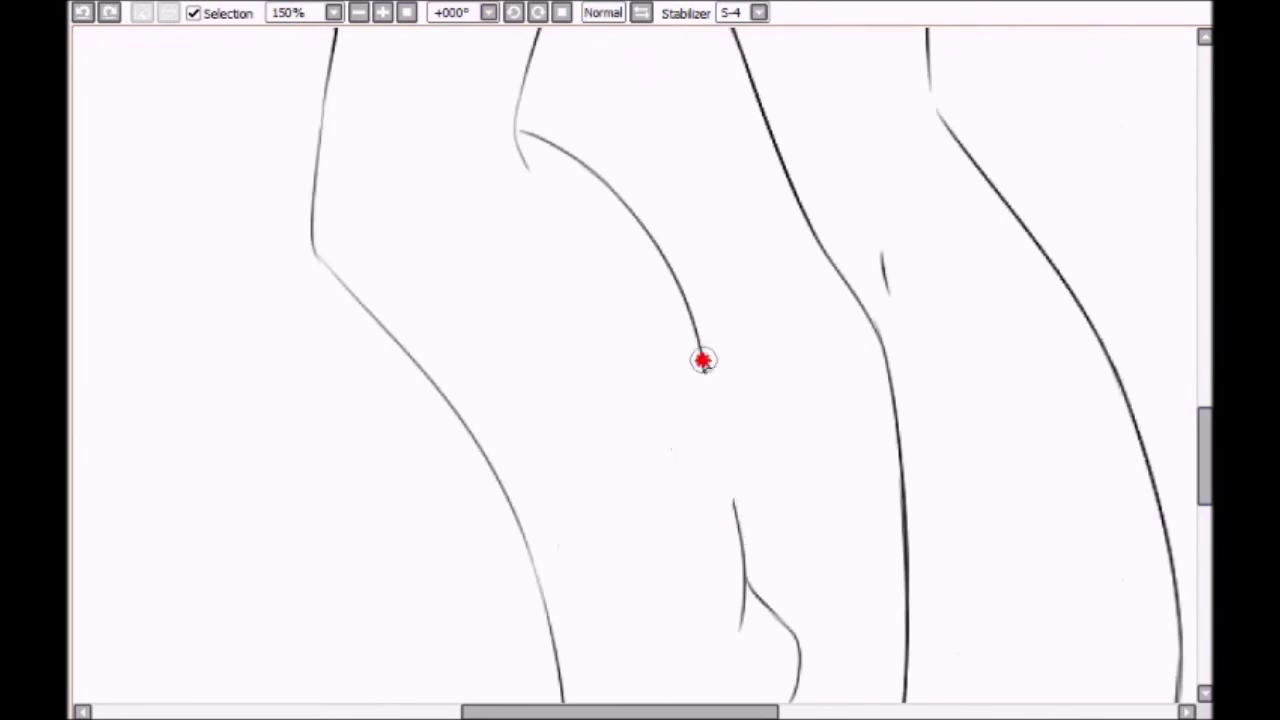
drag(712, 413, 720, 457)
scroll(650, 420, left, 3)
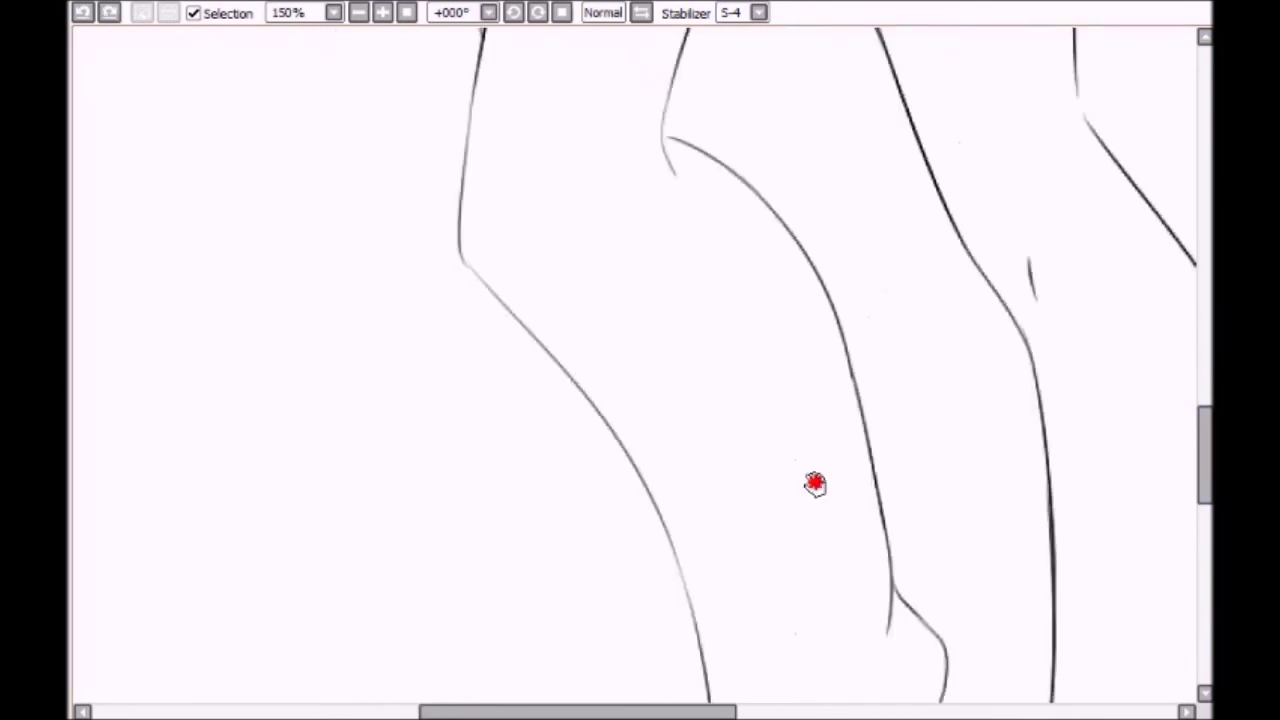